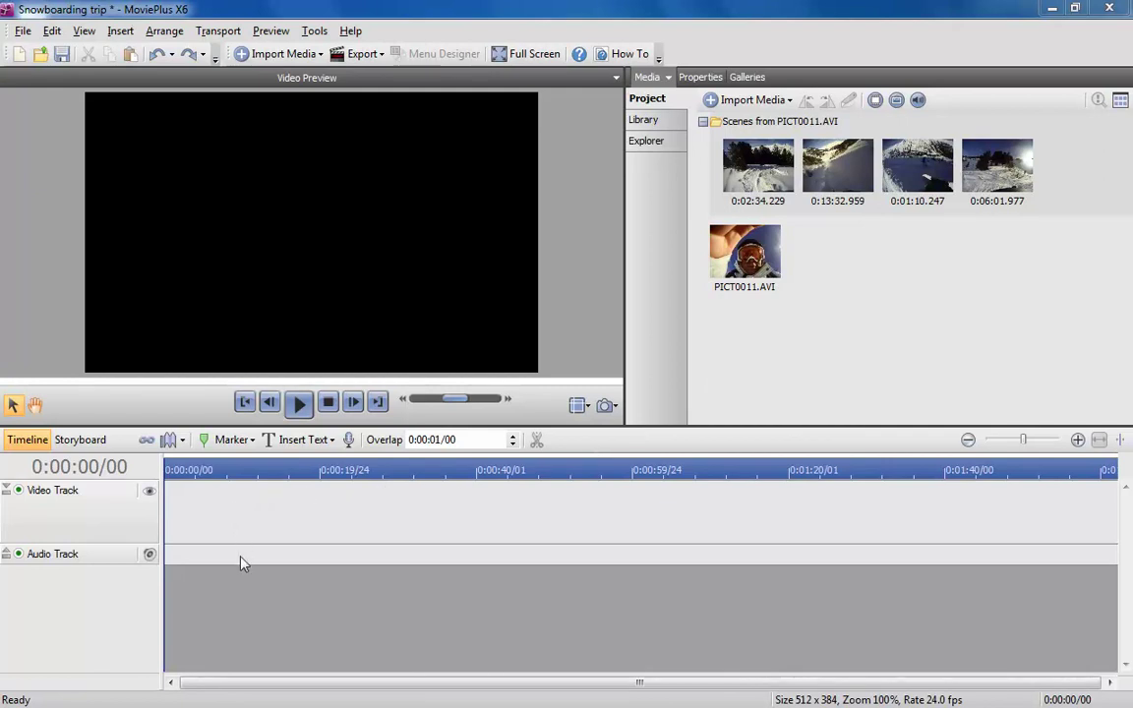
Insert three new video tracks (Video Track 1 to 3) and bring the project media back into view
right_click(112, 502)
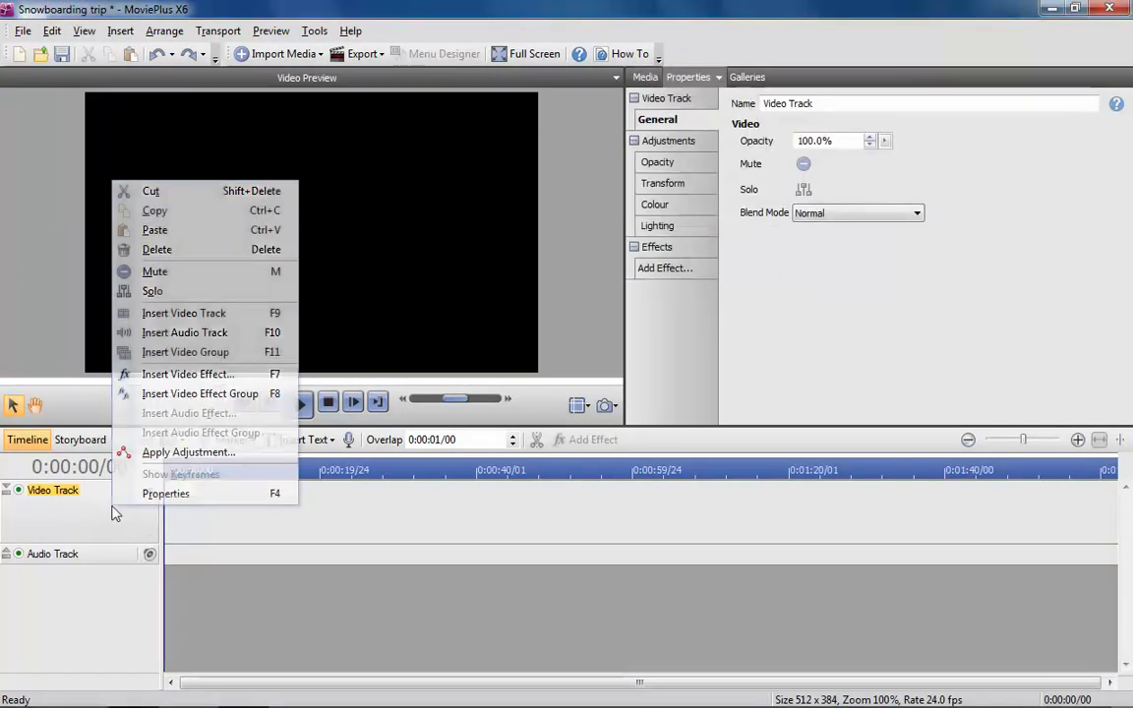
click(185, 313)
right_click(113, 500)
click(172, 311)
right_click(106, 499)
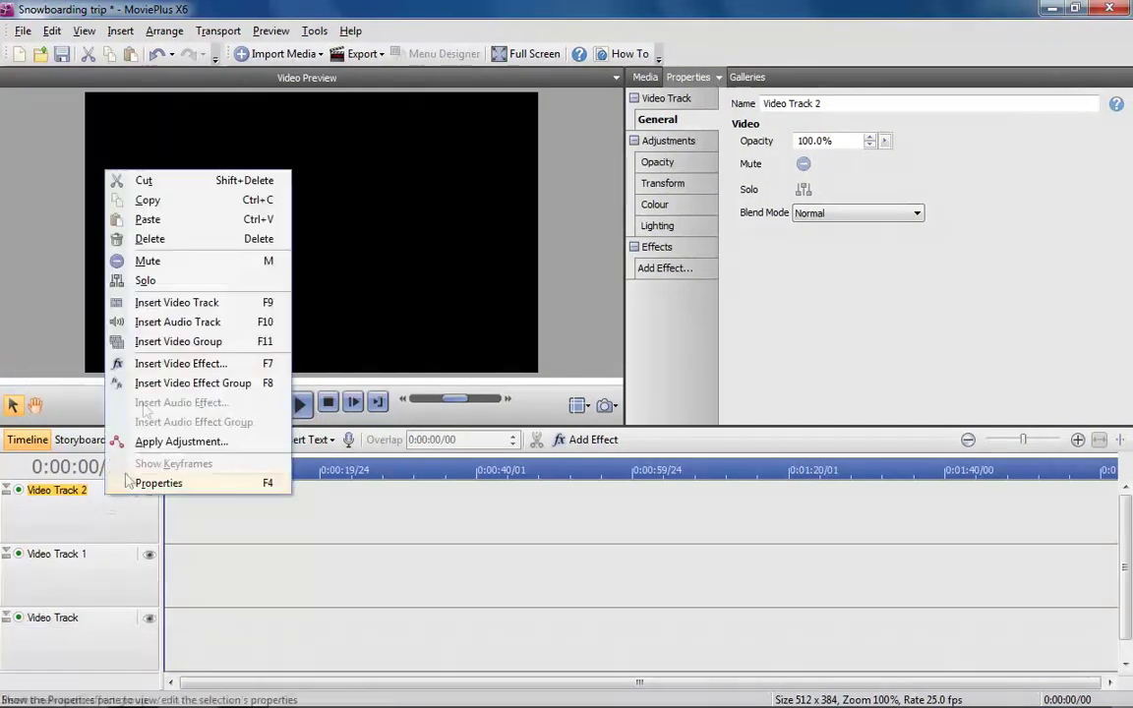
click(175, 311)
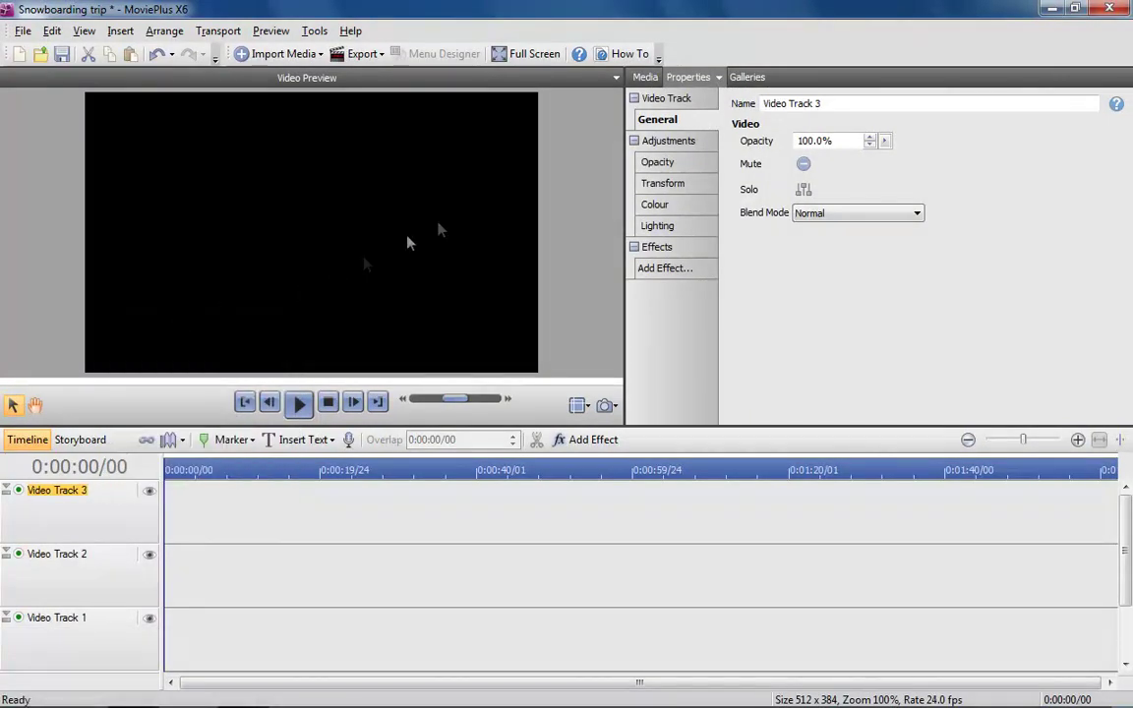
click(646, 77)
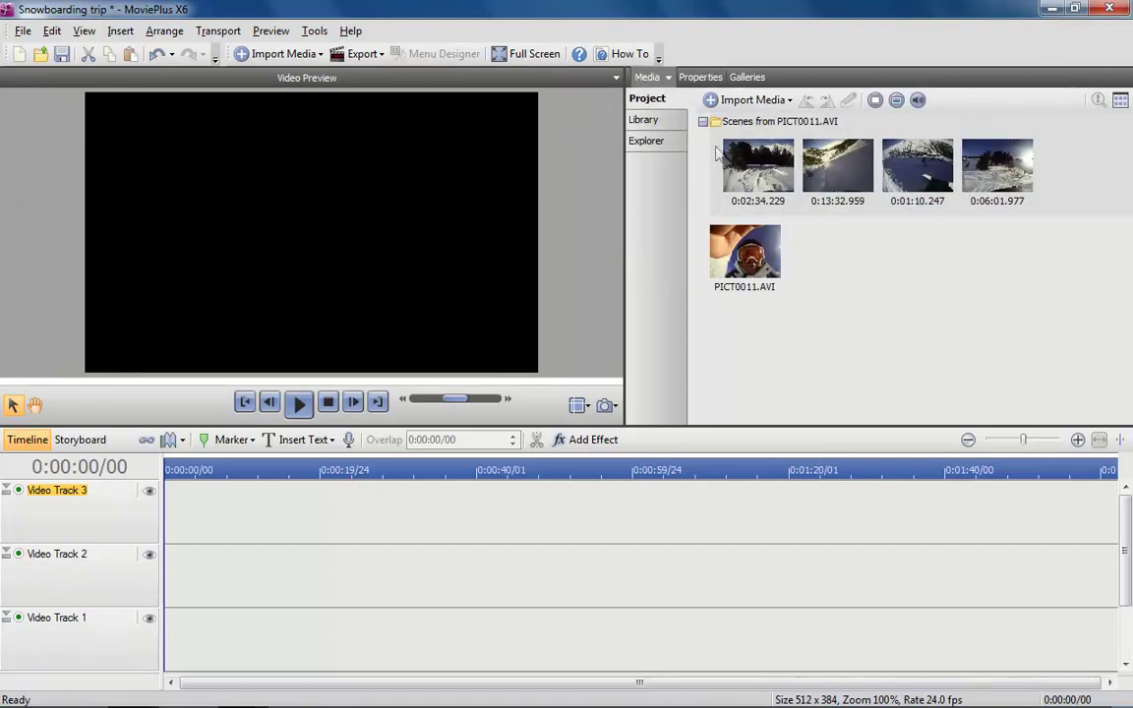
Place scenes 0:02:34.229, 0:13:32.959, 0:01:10.247 and 0:06:01.977 at the start of Video Tracks 3, 2, 1 and the bottom Video Track
drag(505, 355, 145, 524)
click(645, 79)
drag(838, 165, 153, 606)
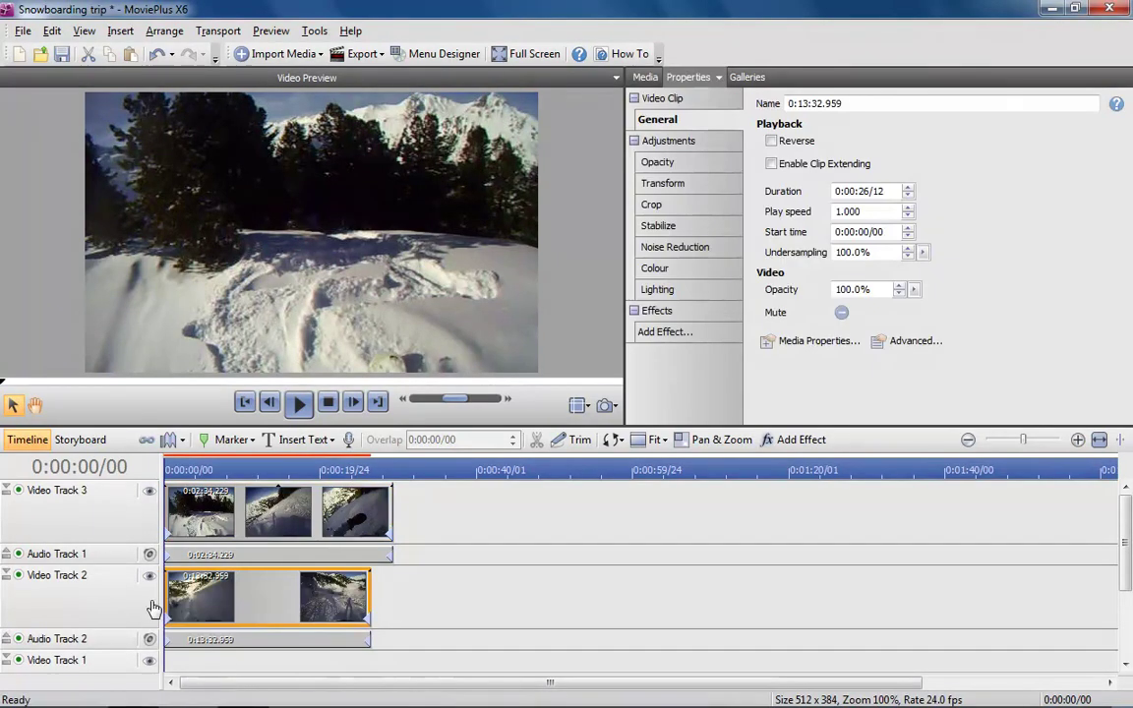
scroll(1124, 566, down, 3)
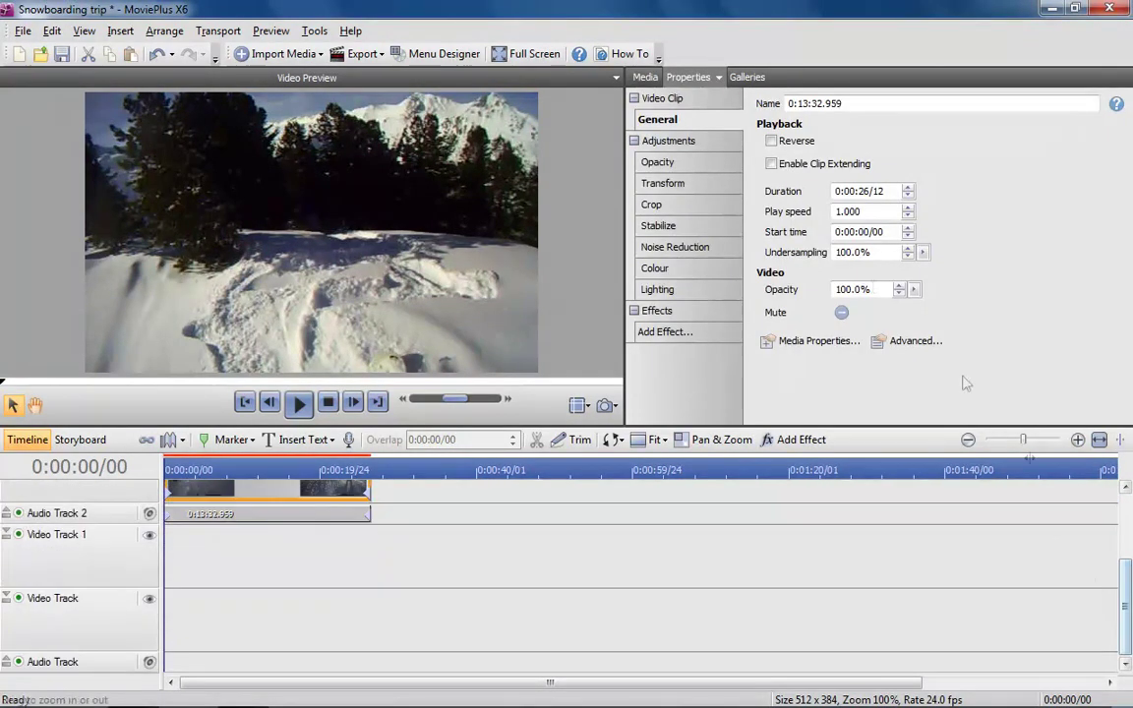
click(645, 77)
drag(920, 178, 147, 572)
click(645, 77)
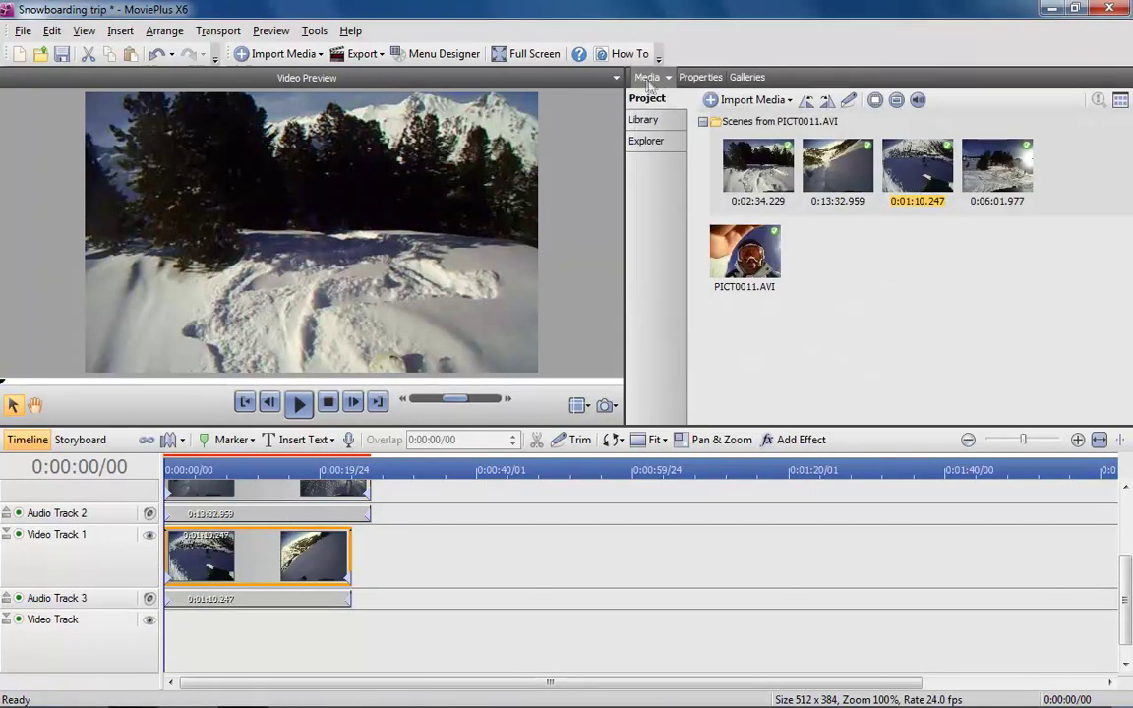
drag(998, 165, 154, 669)
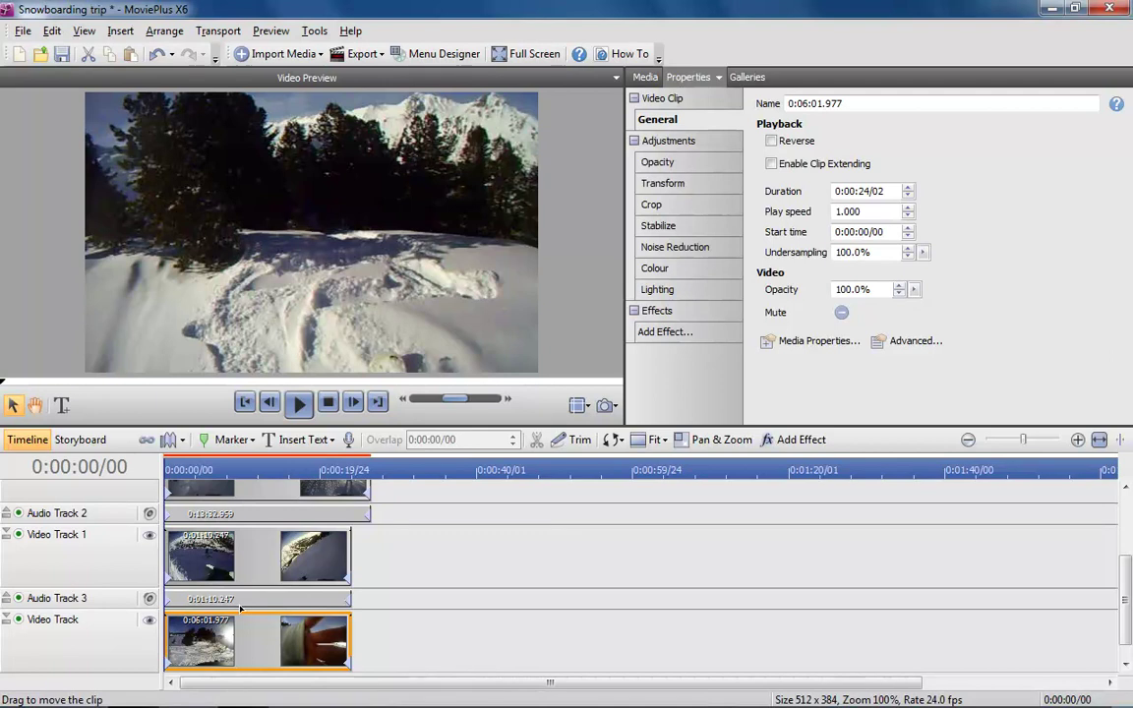
Delete Audio Track 1 and Audio Track 2 from the timeline
scroll(1128, 557, up, 3)
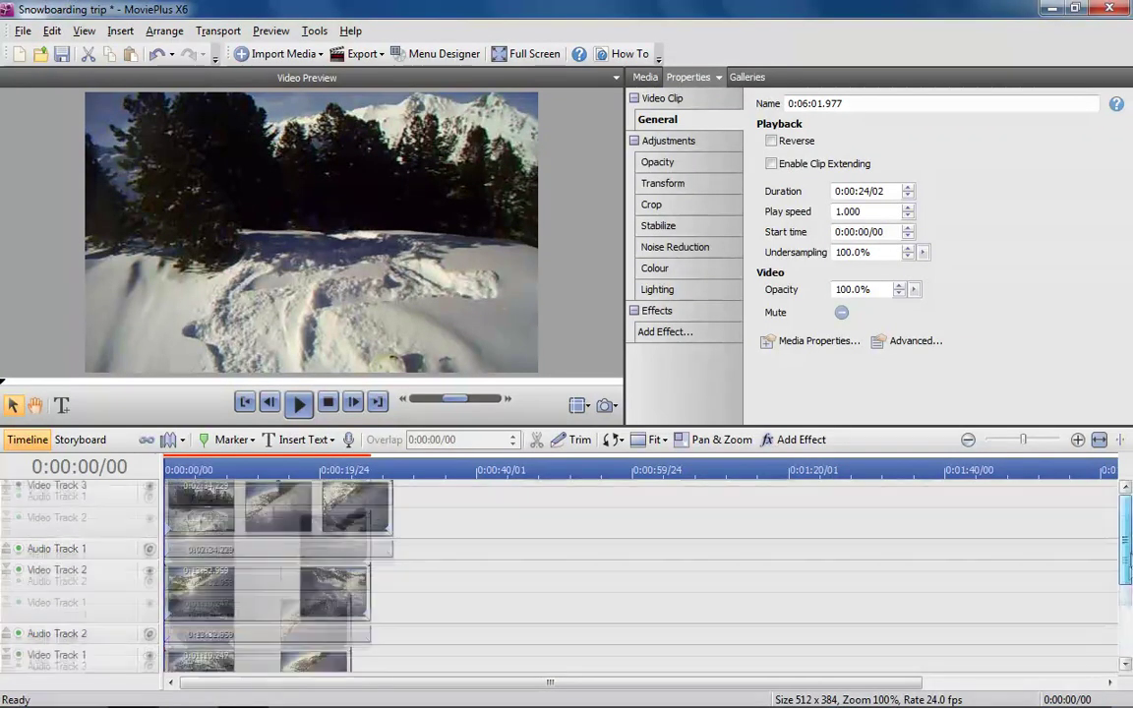
click(61, 557)
right_click(96, 558)
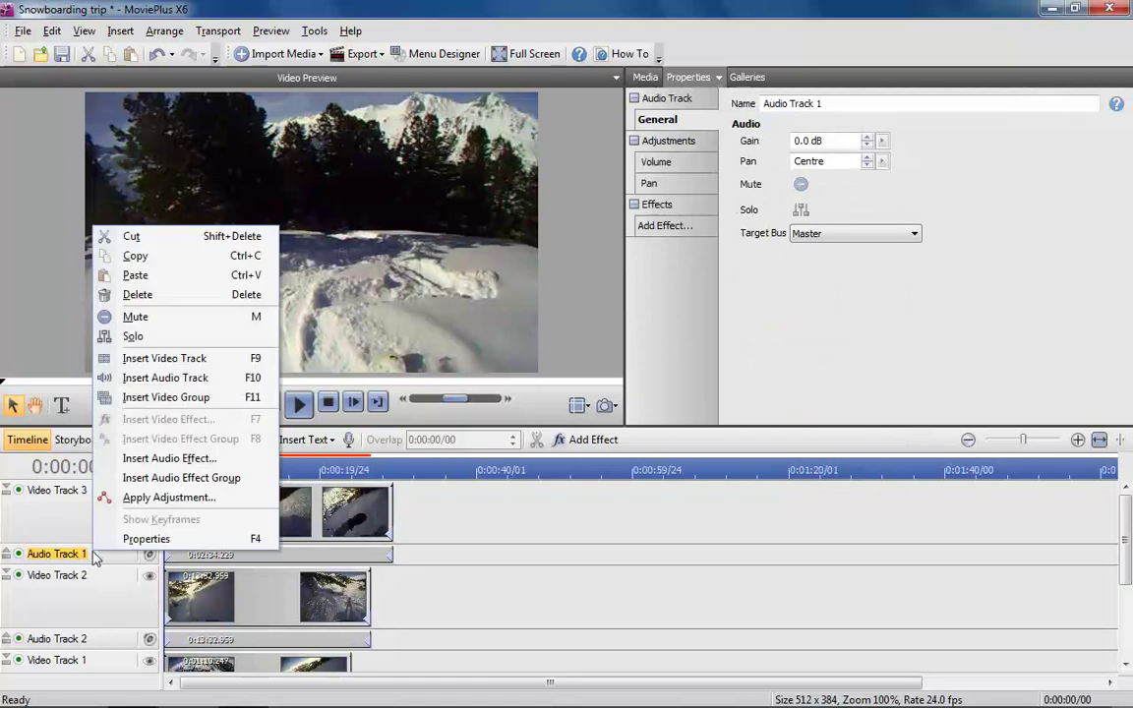
click(138, 294)
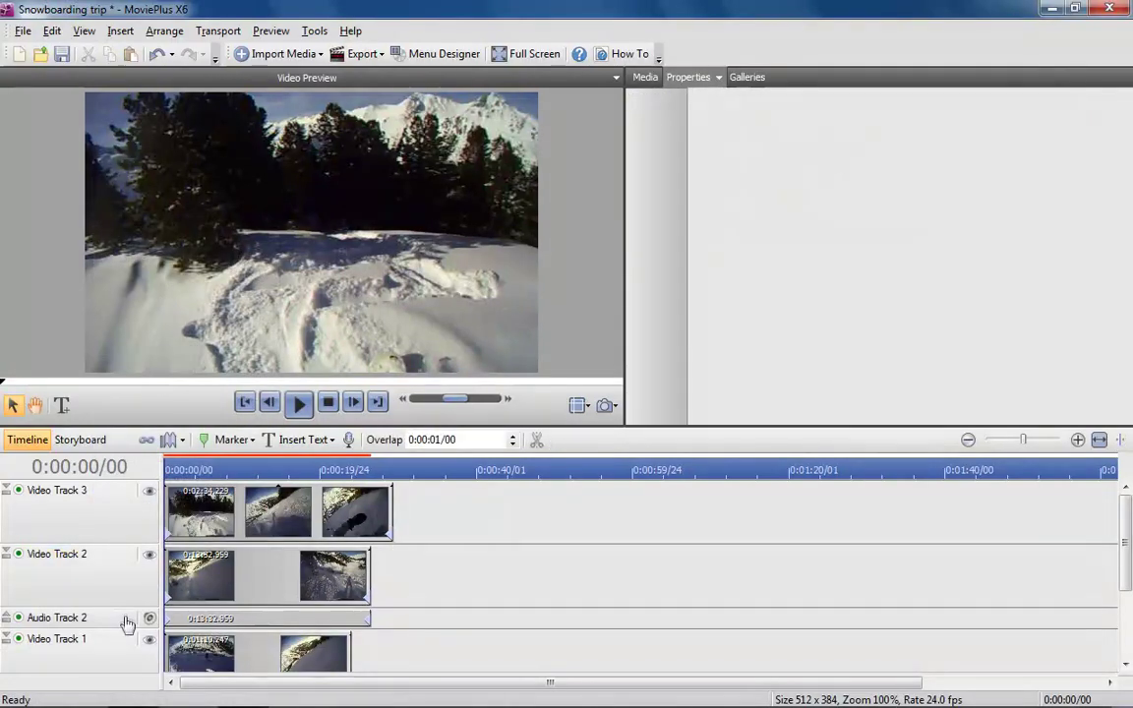
right_click(126, 623)
click(165, 359)
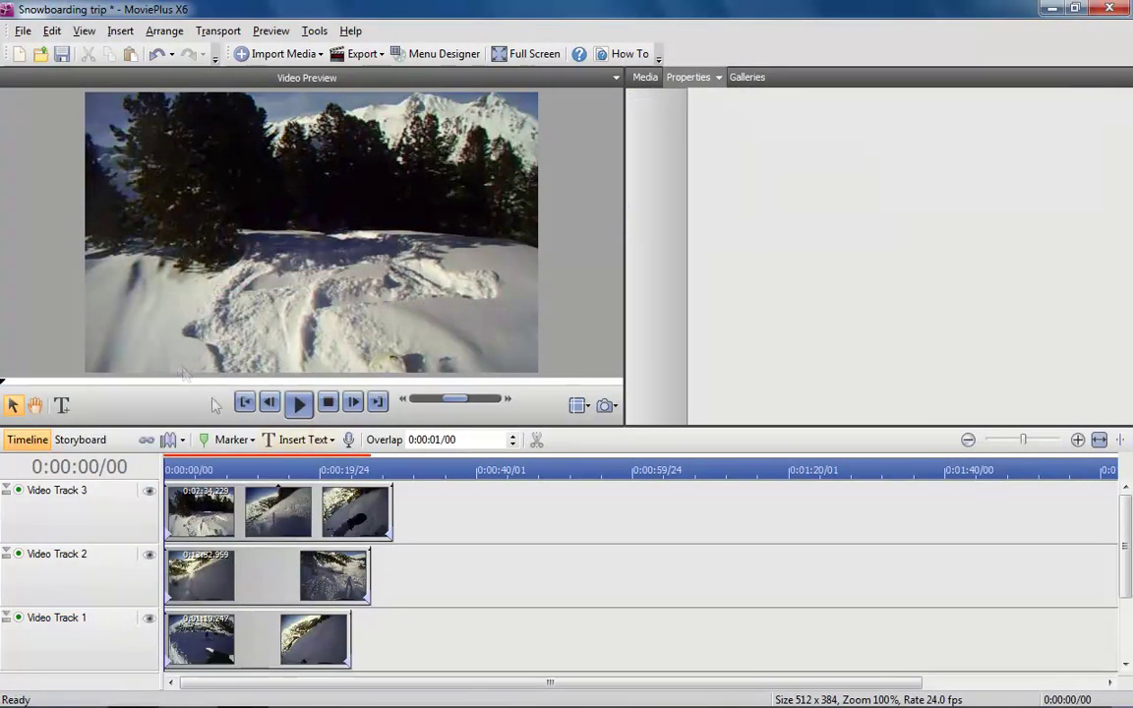
Delete Audio Track 3 and the last remaining audio track
scroll(1013, 599, down, 3)
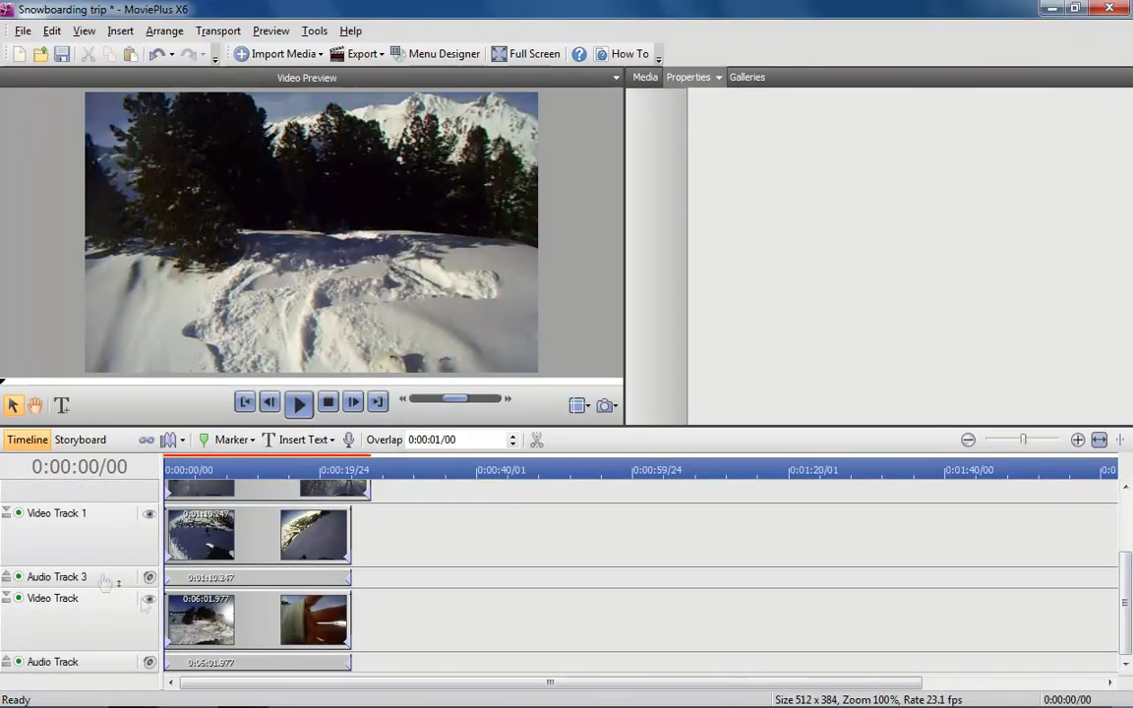
right_click(98, 578)
click(177, 319)
right_click(103, 661)
click(158, 399)
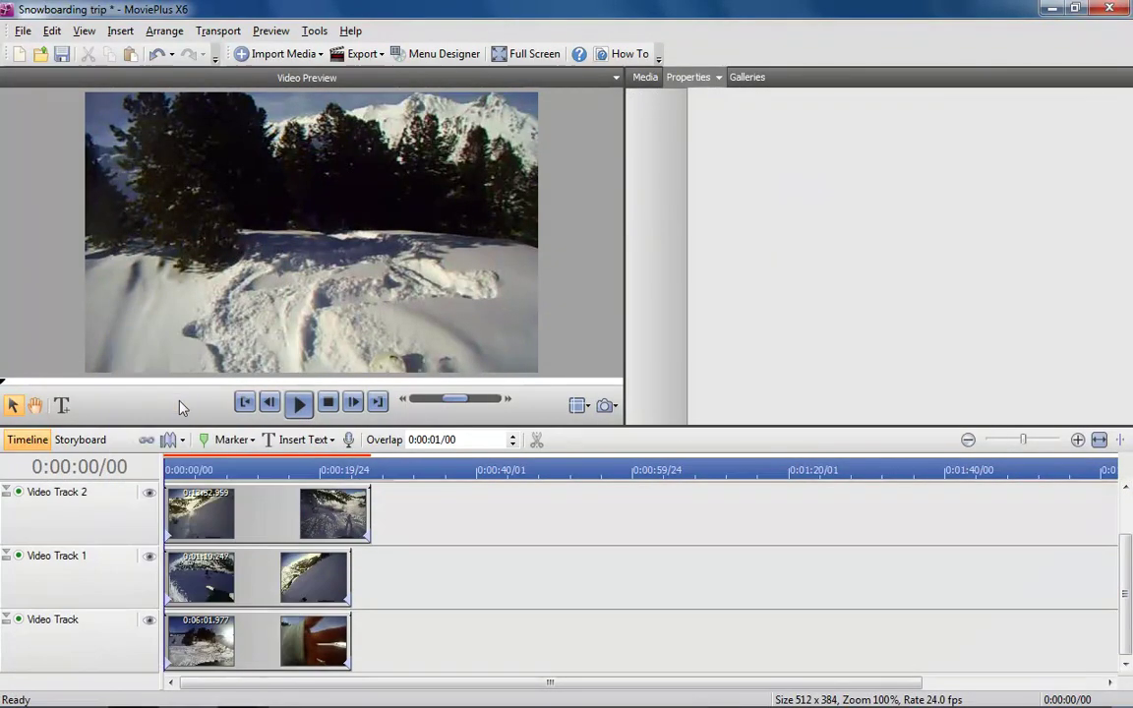
scroll(1128, 626, up, 1)
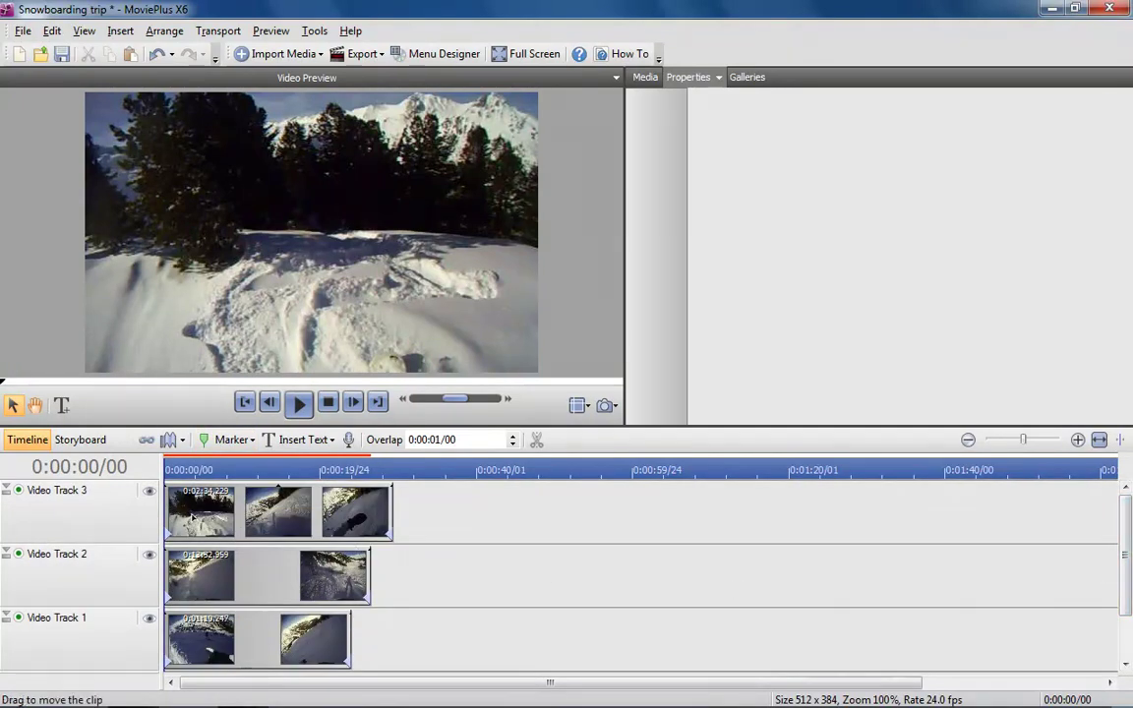
Select the 0:02:34.229 clip on Video Track 3 and show its Transform adjustment settings
click(194, 518)
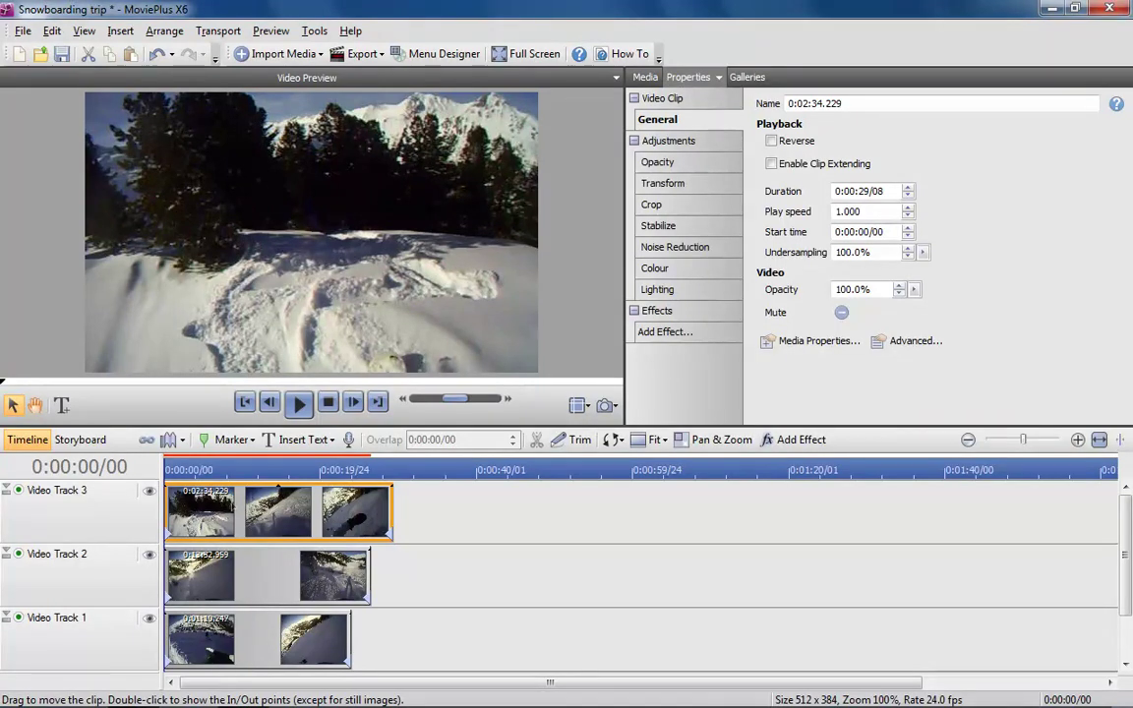
click(678, 190)
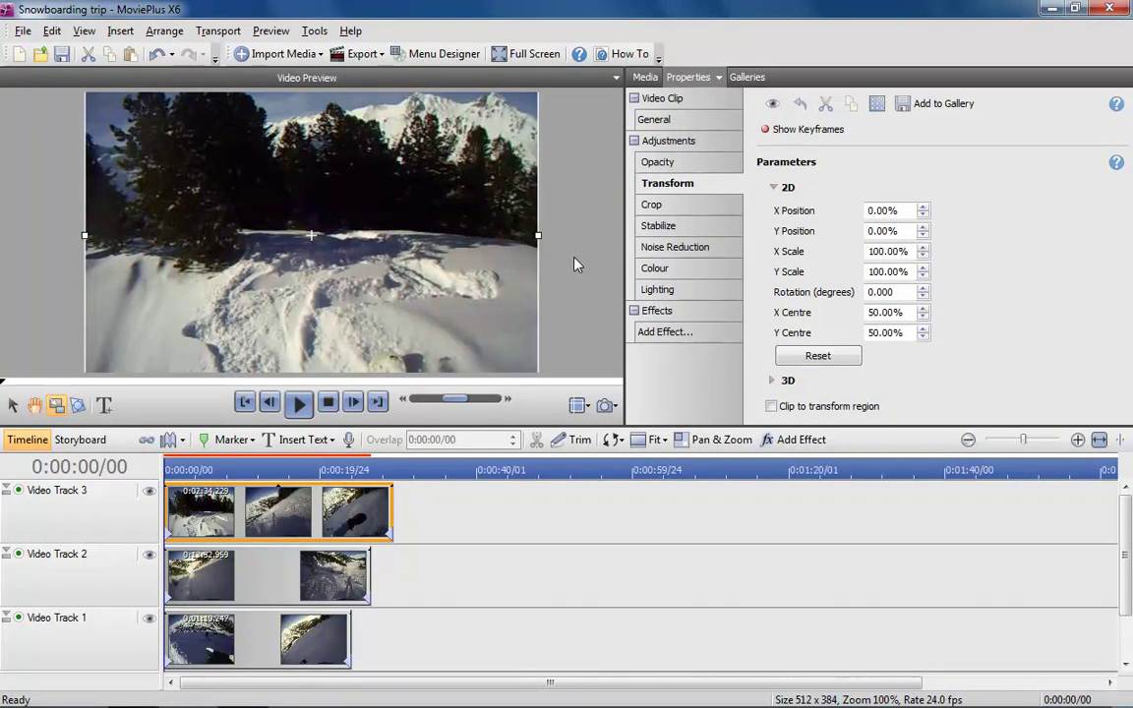
Turn on preview guide lines and shrink the Track 3 clip to 50% in the lower-left quarter
click(587, 407)
click(605, 445)
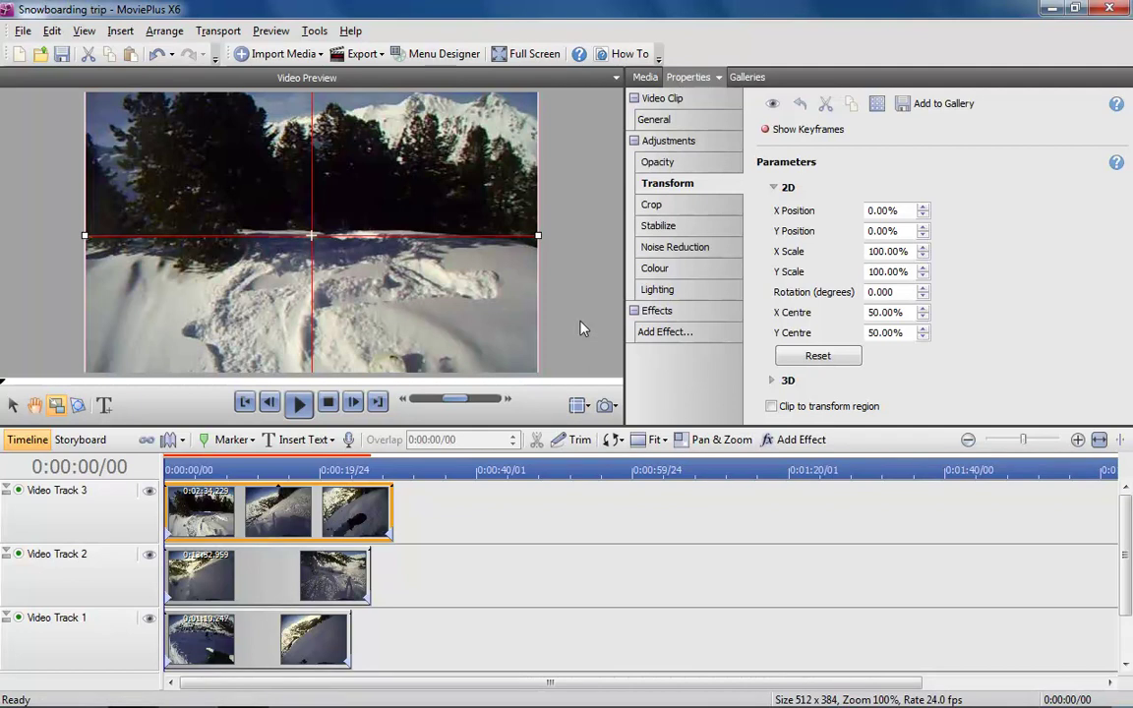
scroll(580, 328, down, 3)
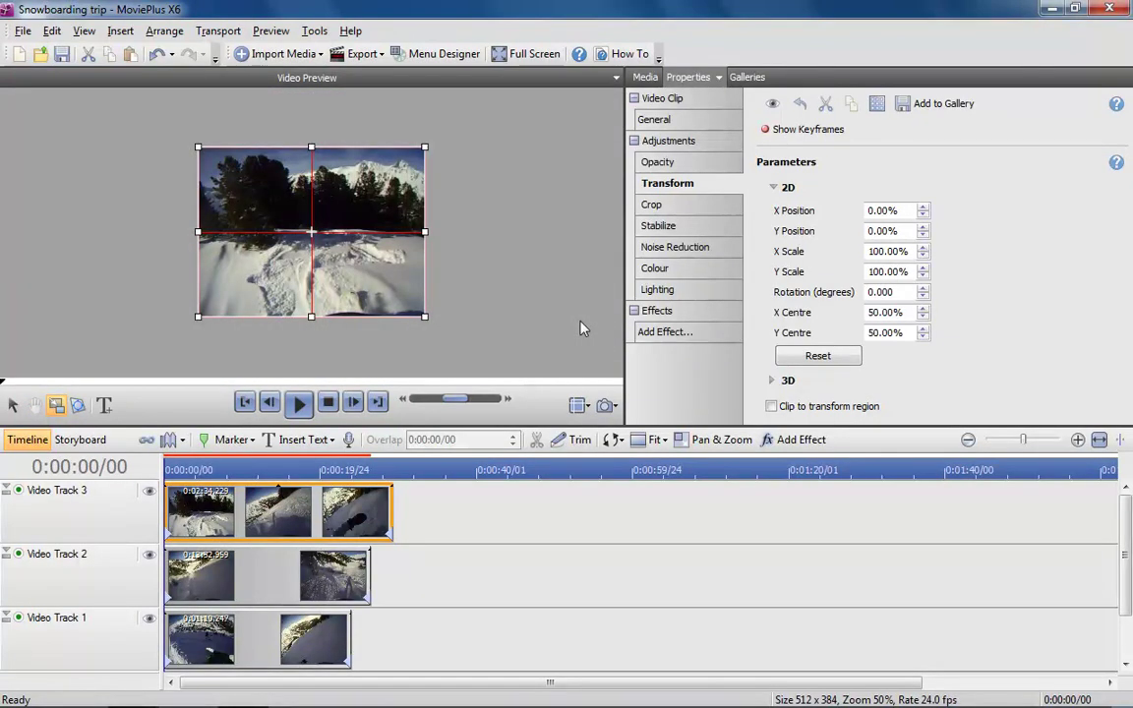
drag(427, 145, 300, 209)
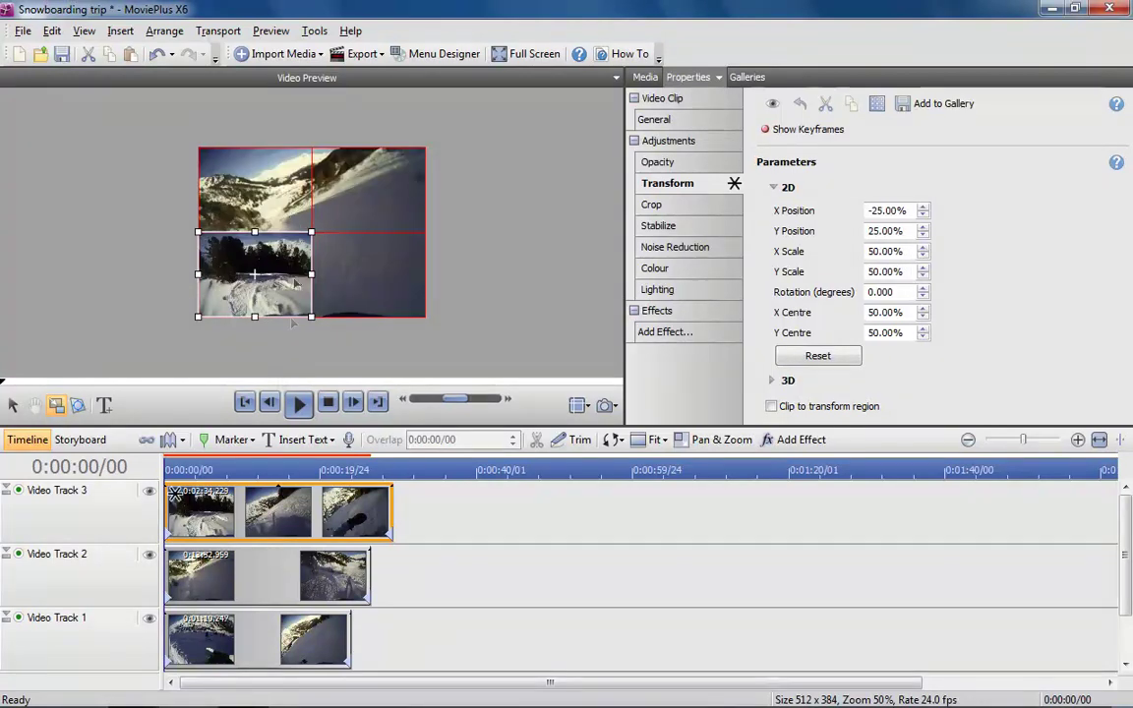
click(236, 575)
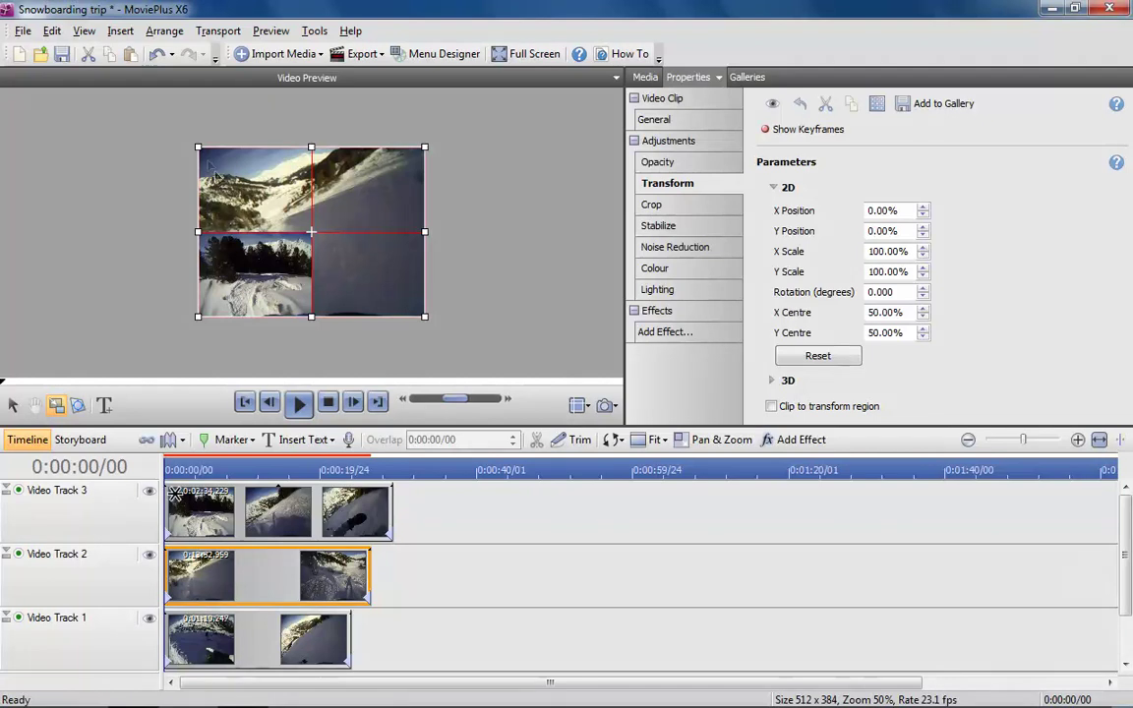
Shrink the Track 2, Track 1 and bottom clips to 50% in the lower-right, upper-left and upper-right quarters
drag(199, 147, 305, 224)
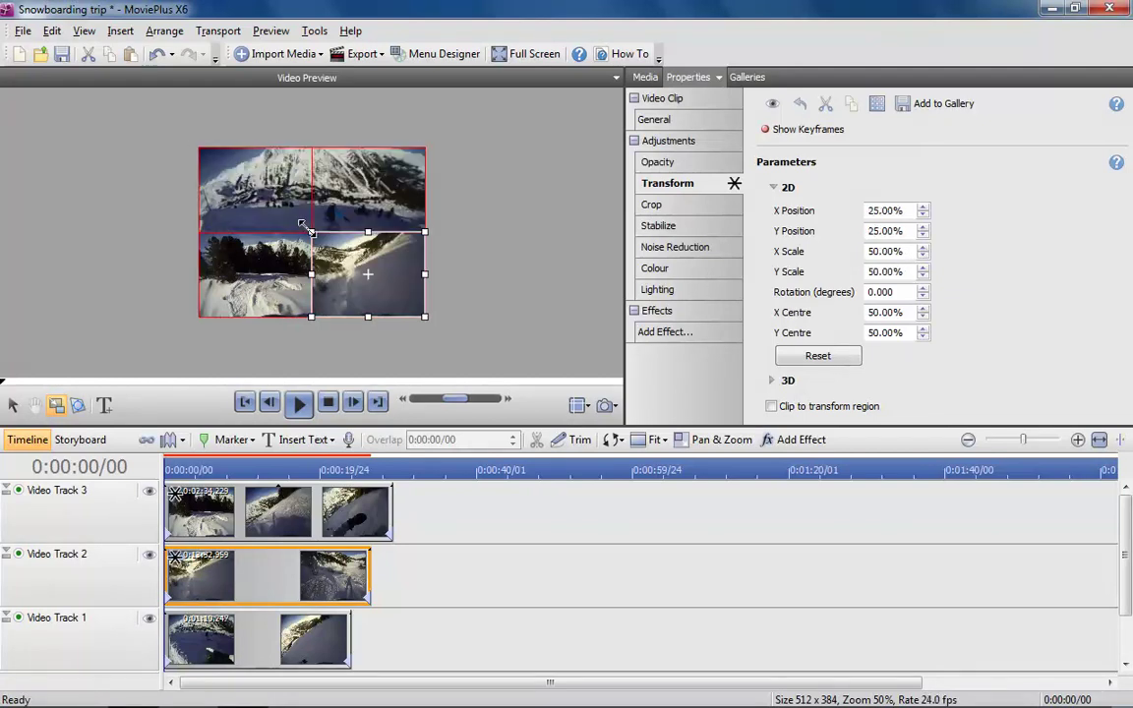
click(253, 634)
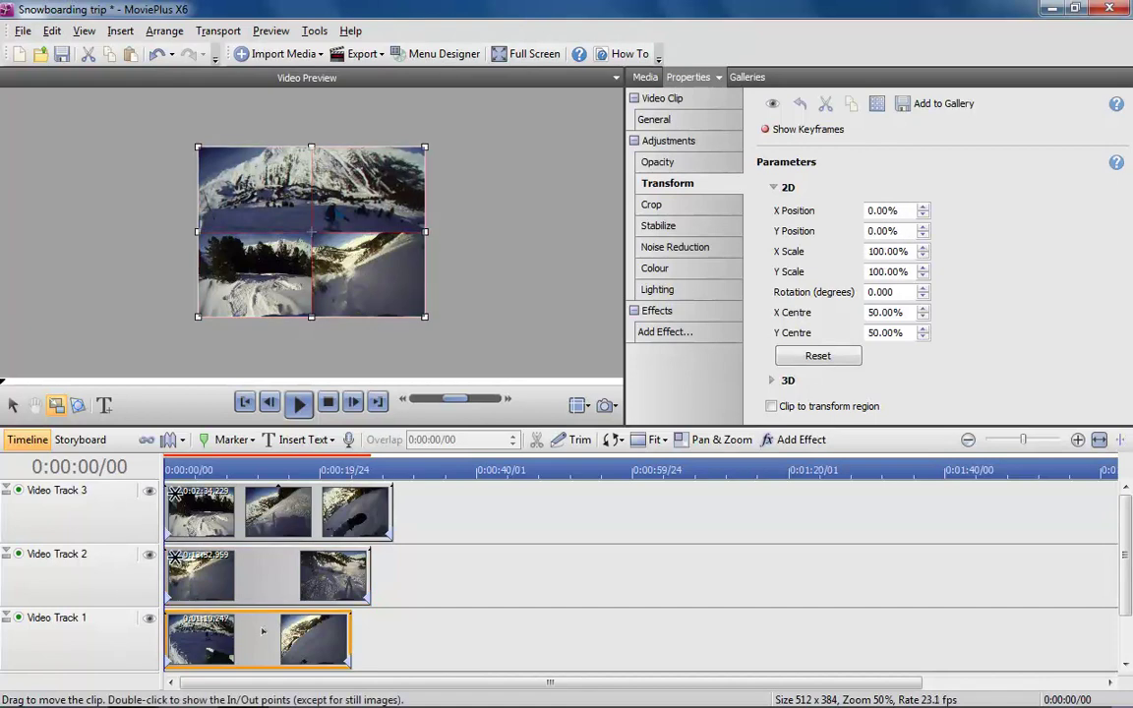
drag(424, 317, 311, 233)
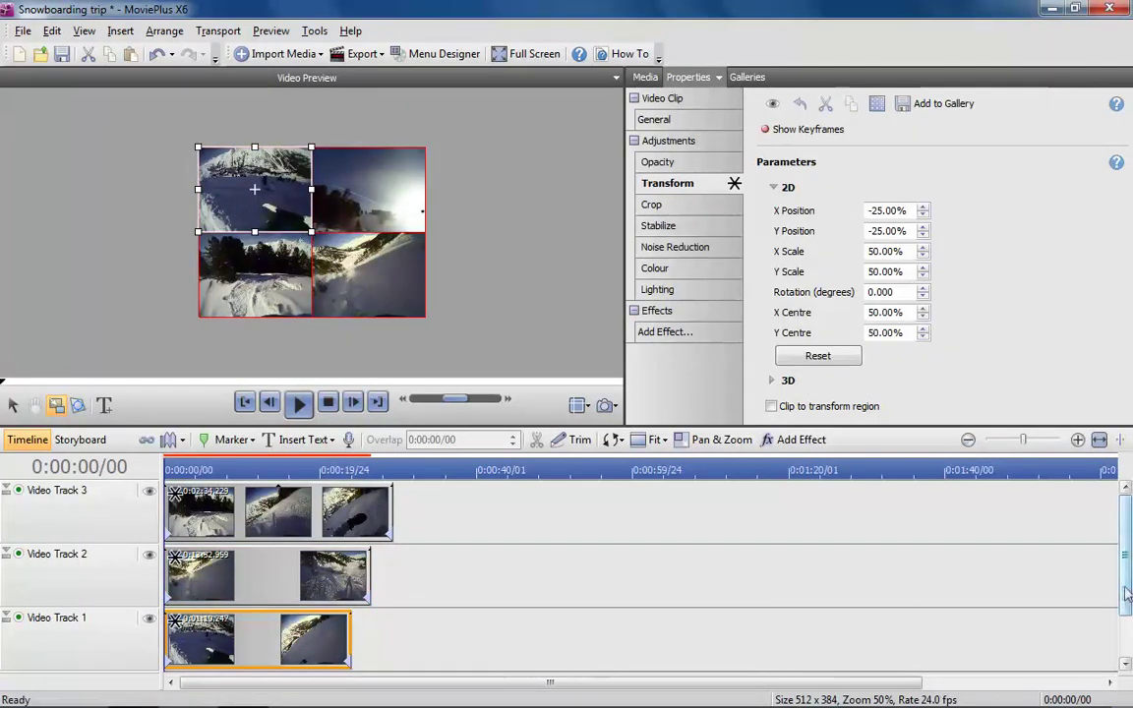
scroll(1013, 551, down, 2)
click(330, 645)
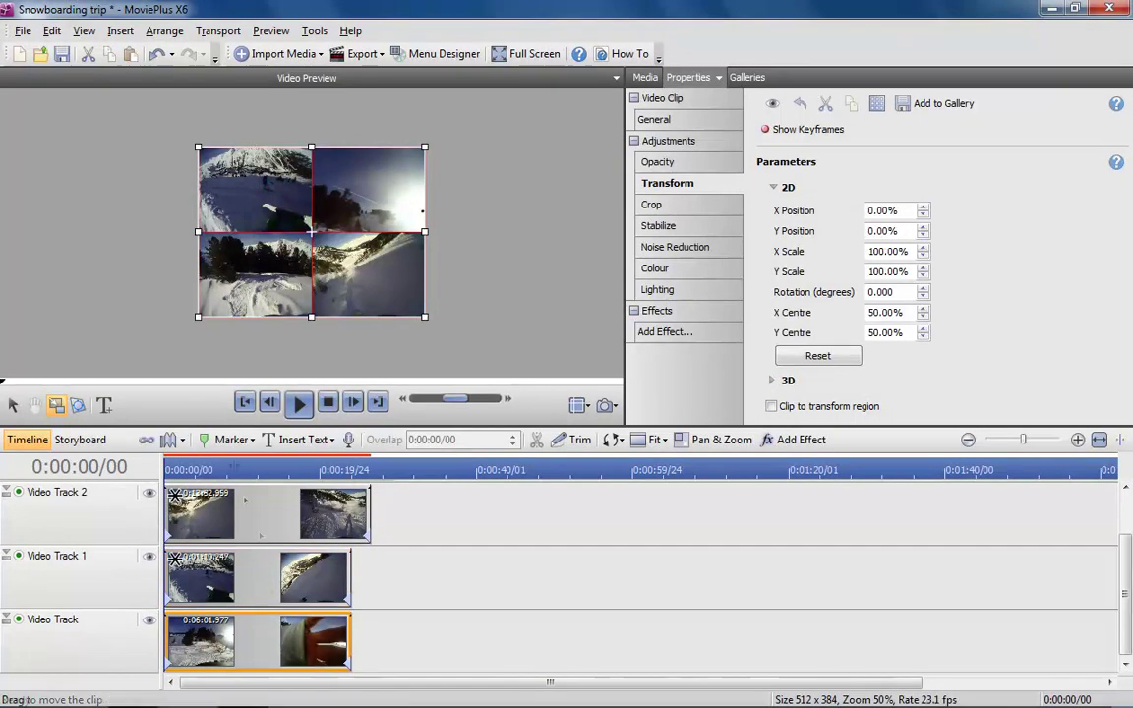
drag(190, 326, 305, 242)
scroll(477, 286, up, 2)
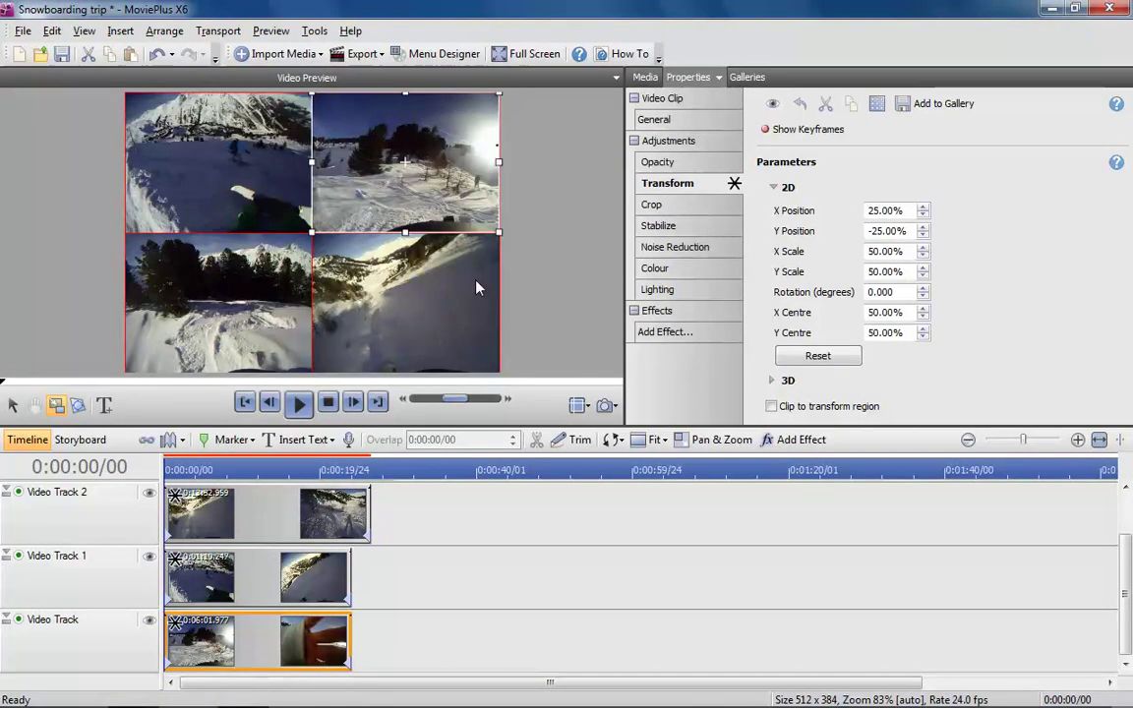
scroll(477, 286, down, 1)
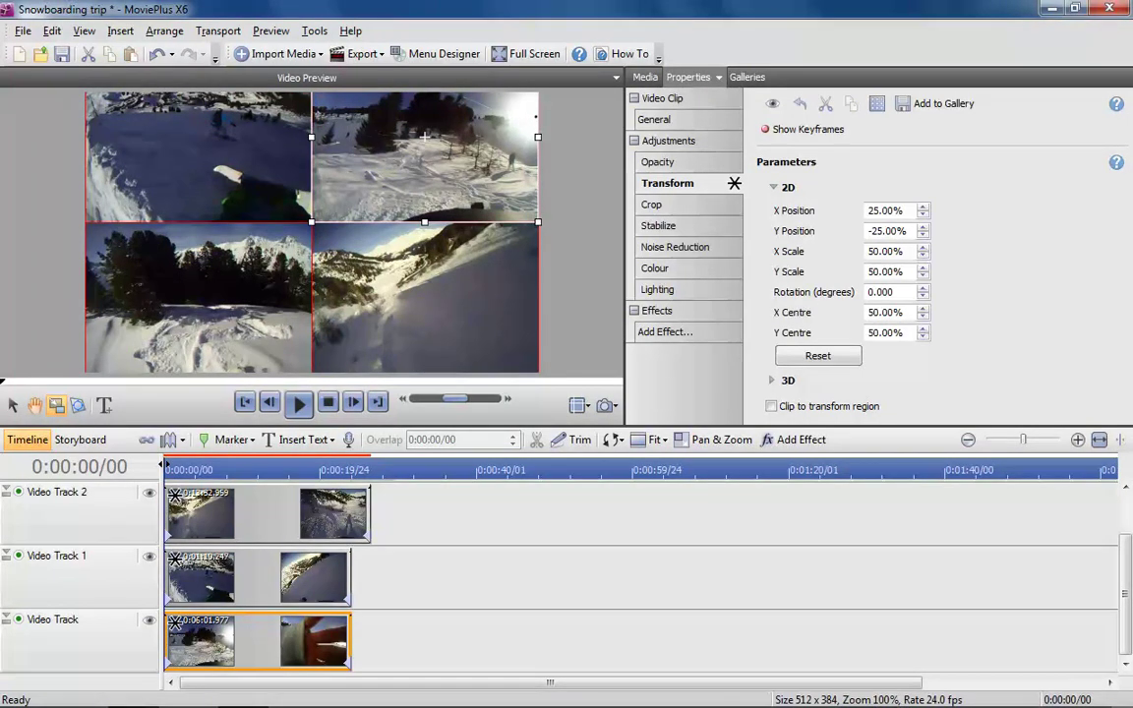
Play the split-screen preview and stop it at 0:00:08/13
key(space)
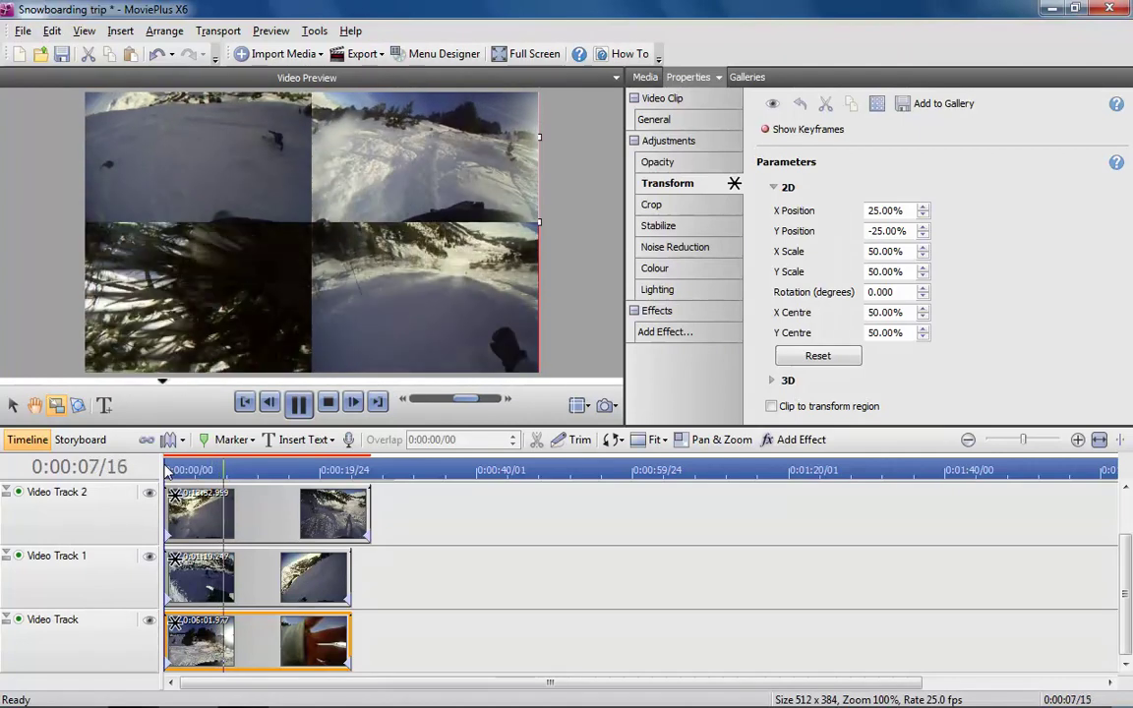
key(space)
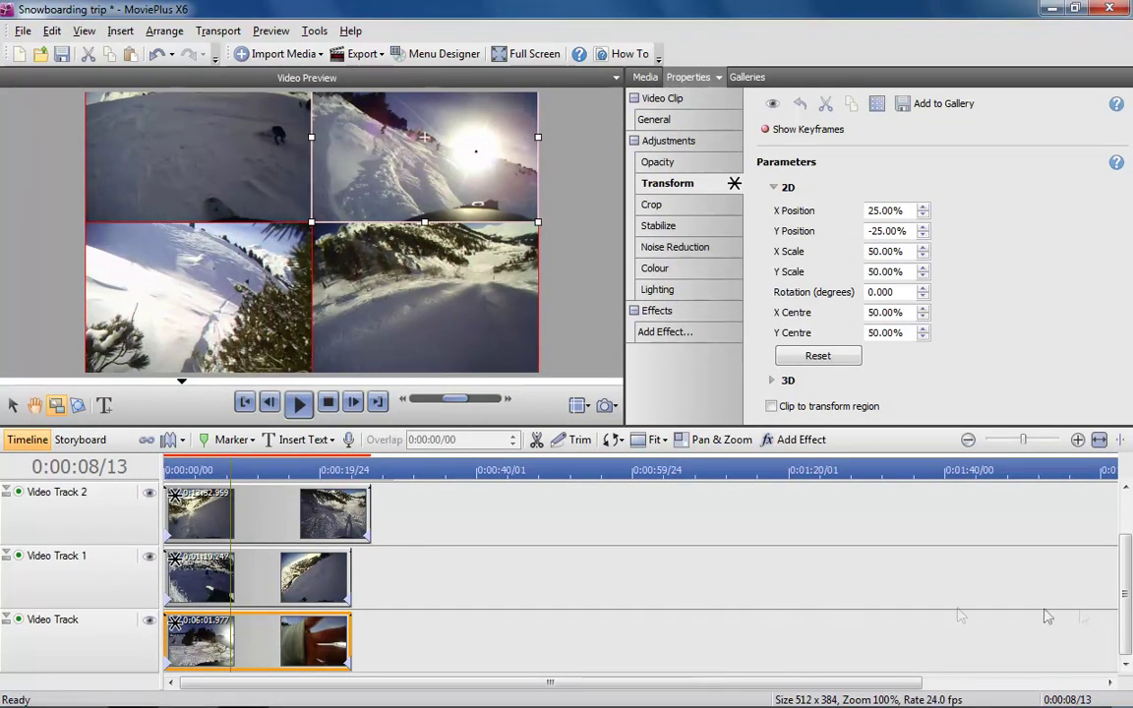
scroll(1129, 588, up, 1)
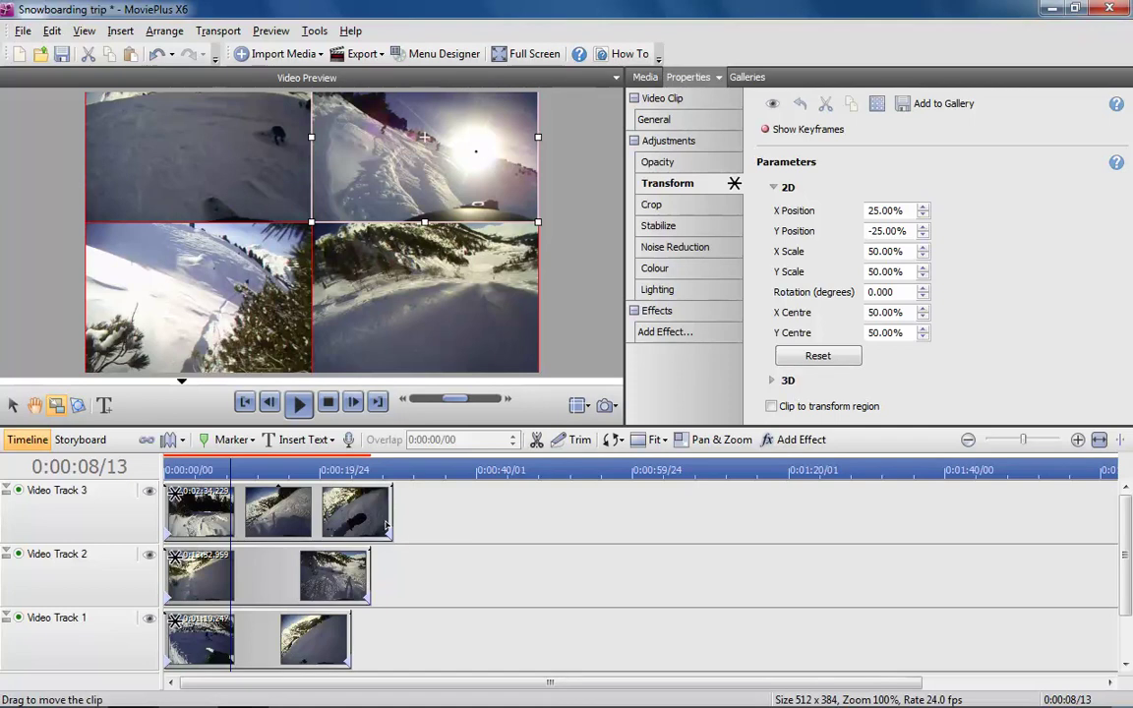
click(358, 571)
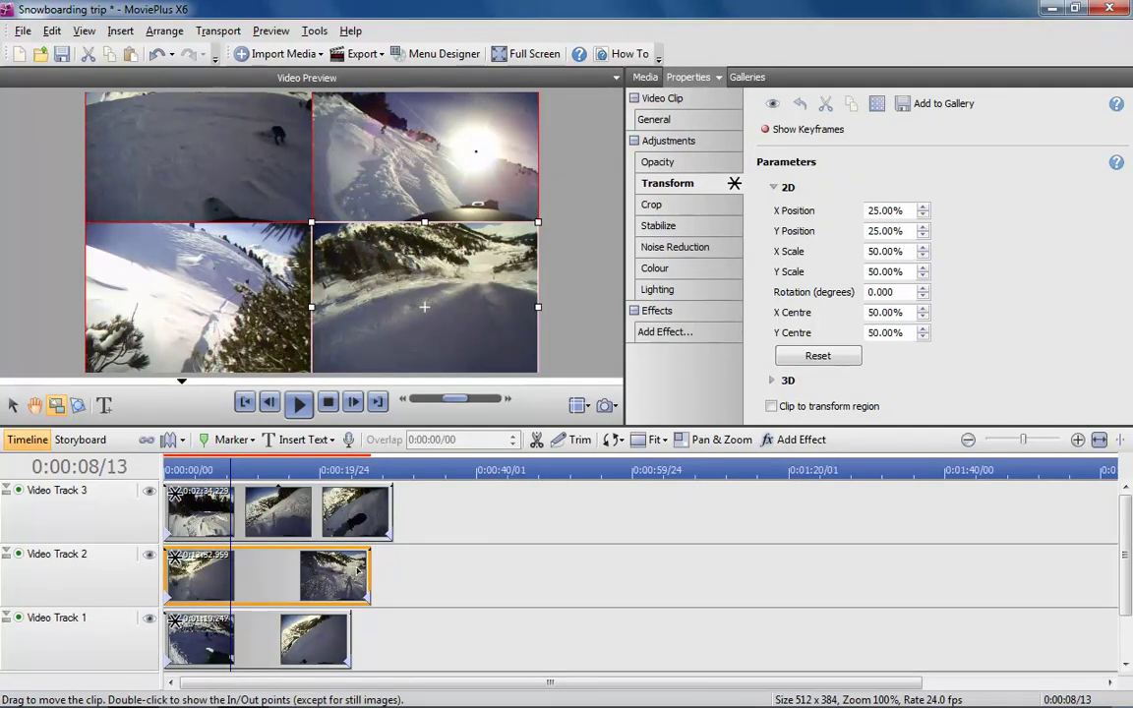
Delay the Video Track 2 clip's start to 3 s and the Video Track 1 clip's start to 6 s
click(656, 121)
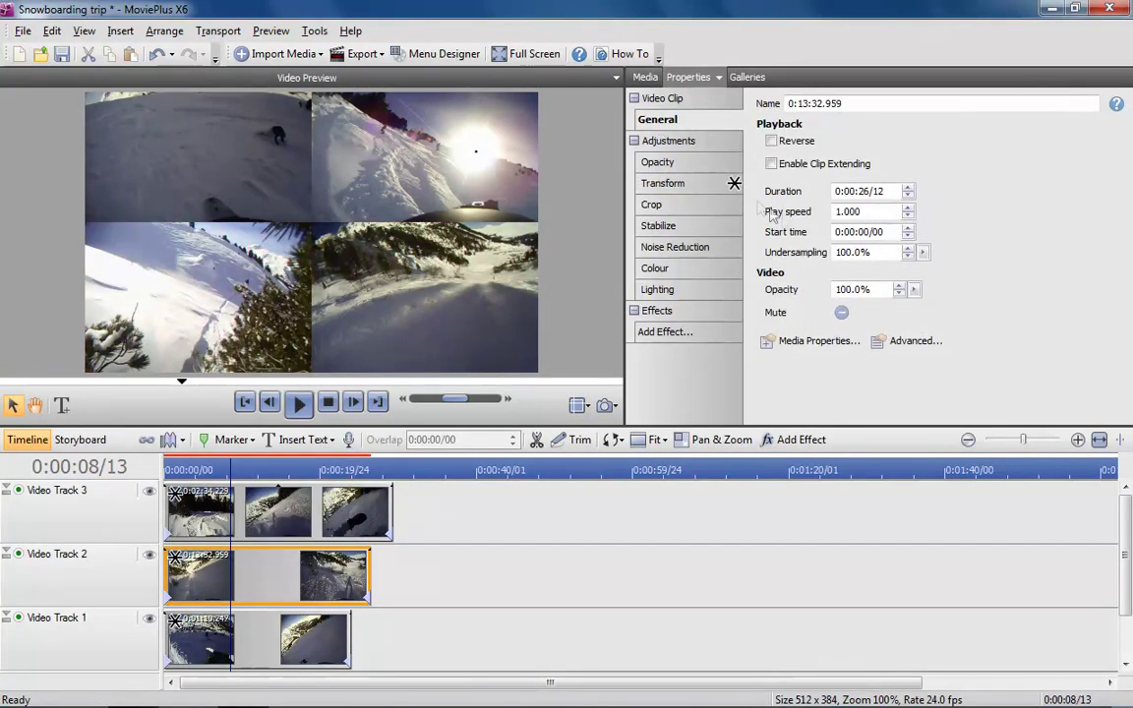
click(908, 229)
click(908, 228)
click(908, 228)
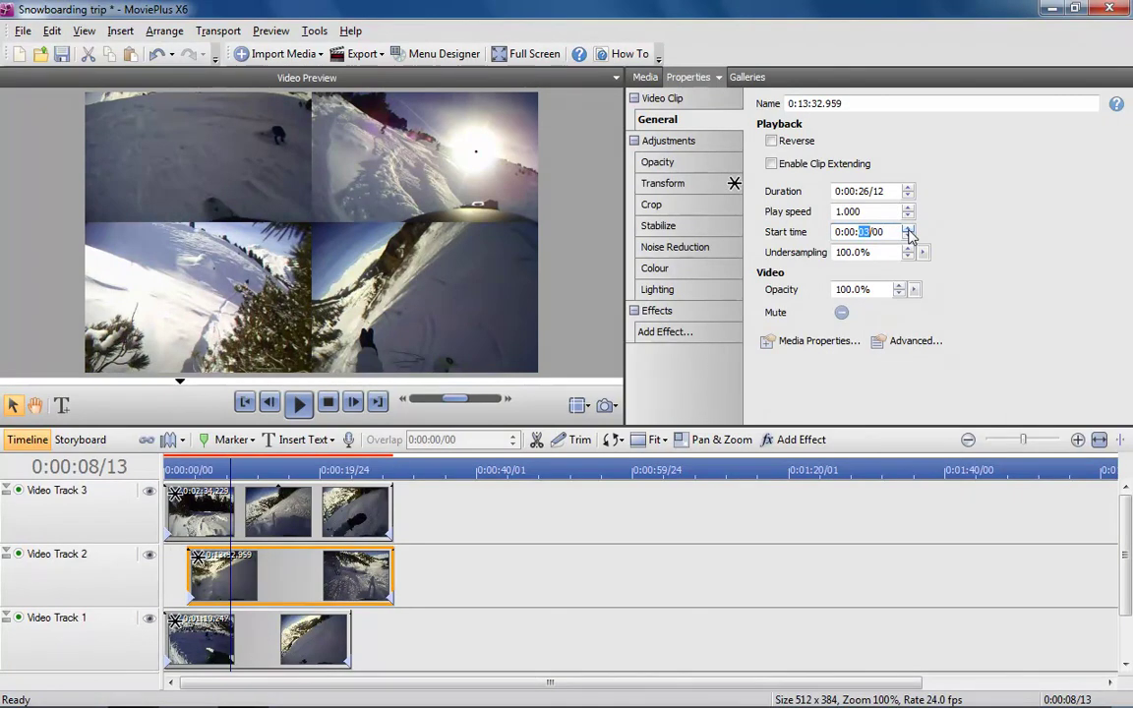
click(266, 639)
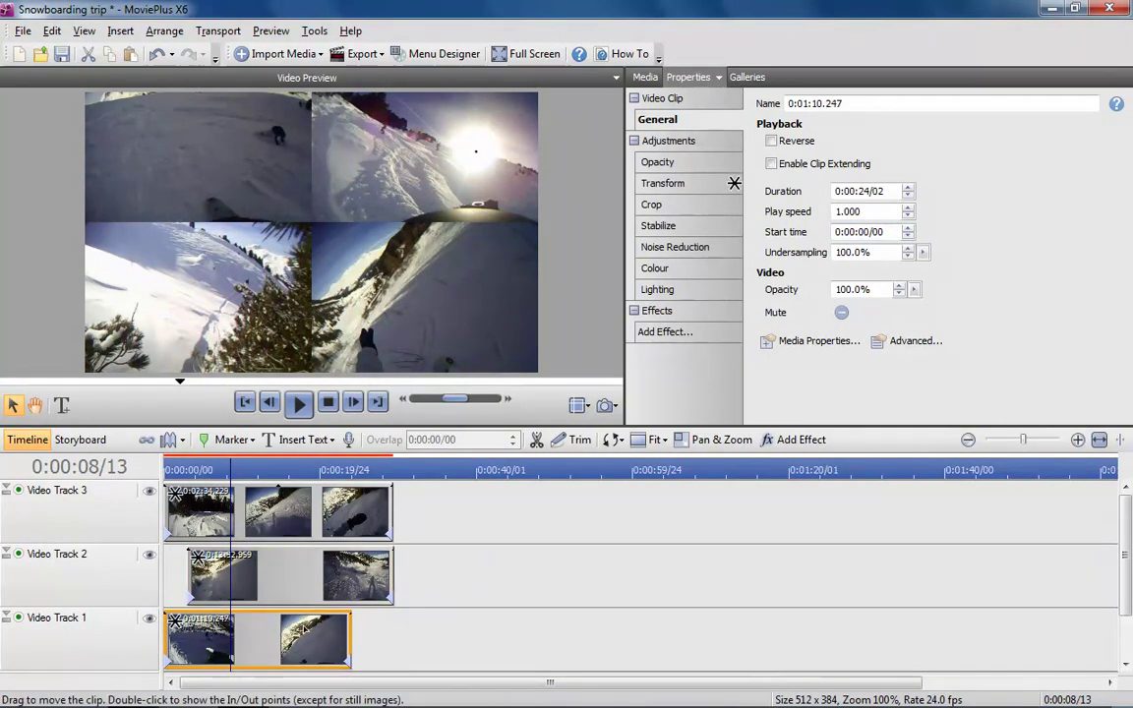
click(908, 228)
click(908, 229)
click(908, 228)
click(908, 228)
click(908, 228)
click(908, 228)
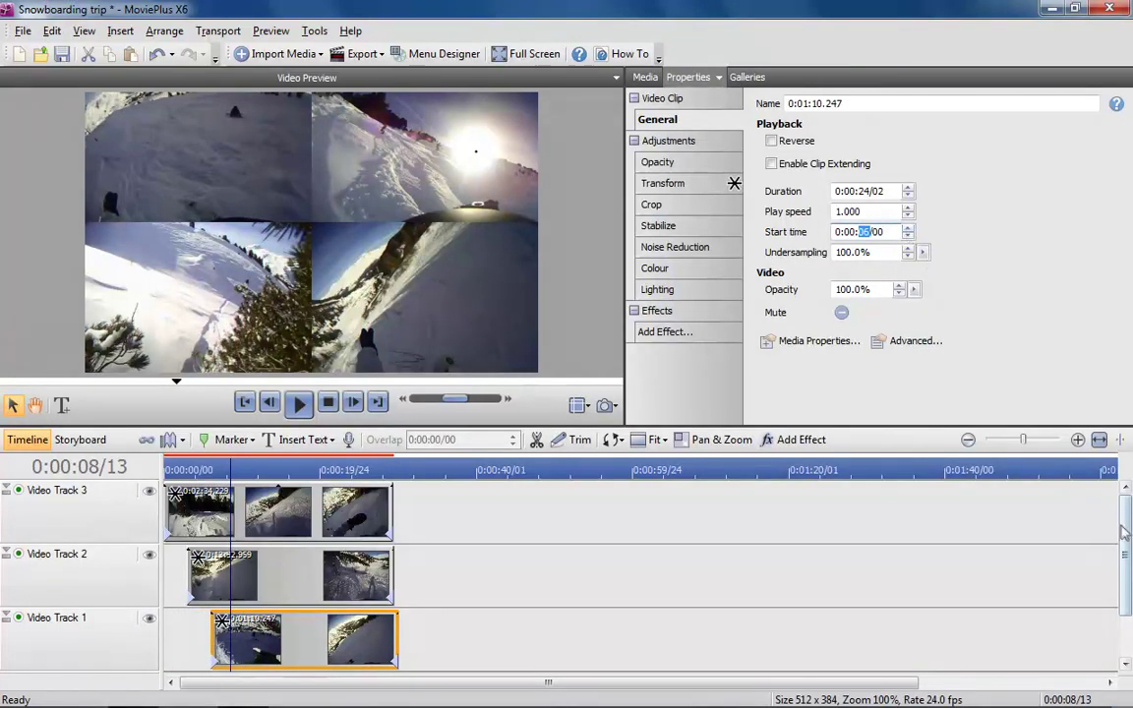
Start the bottom Video Track clip later, about 0:00:09, with play speed kept at 1.000
scroll(1125, 532, down, 2)
click(315, 641)
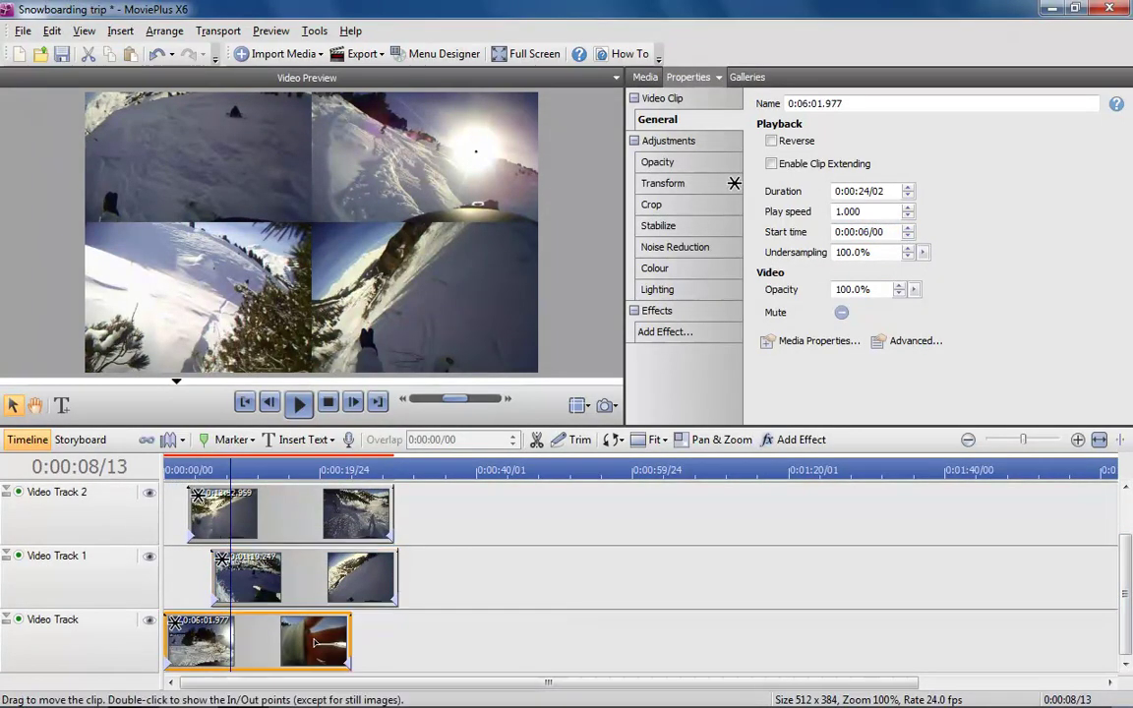
click(908, 208)
click(908, 208)
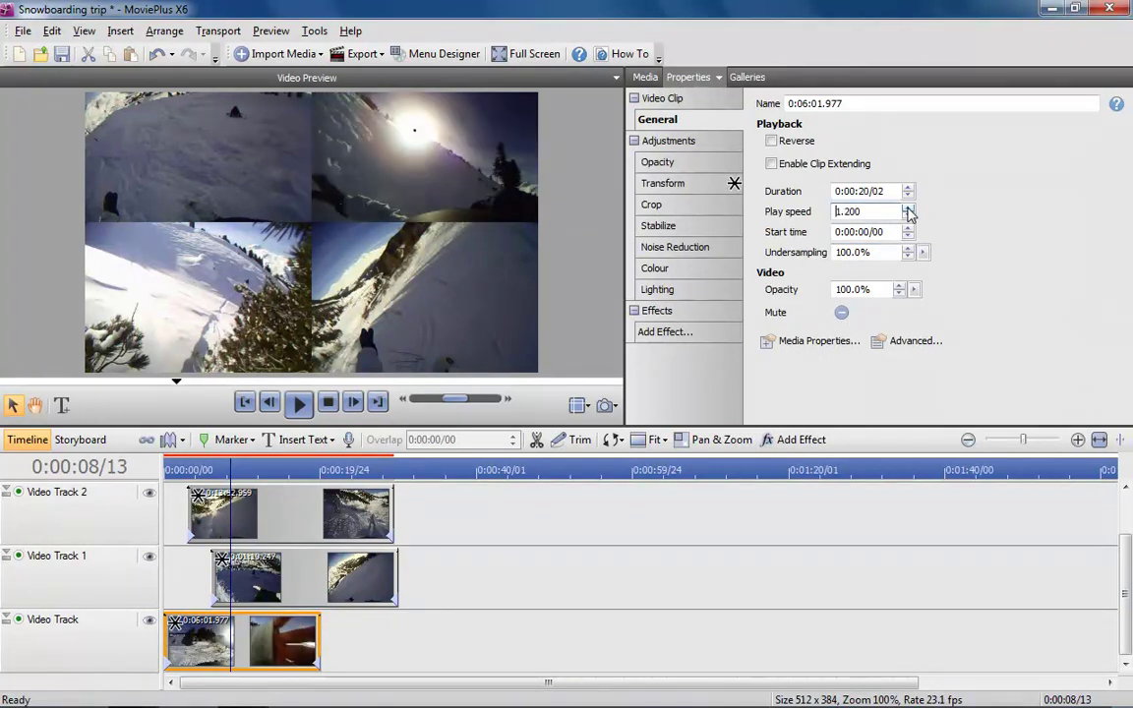
click(908, 215)
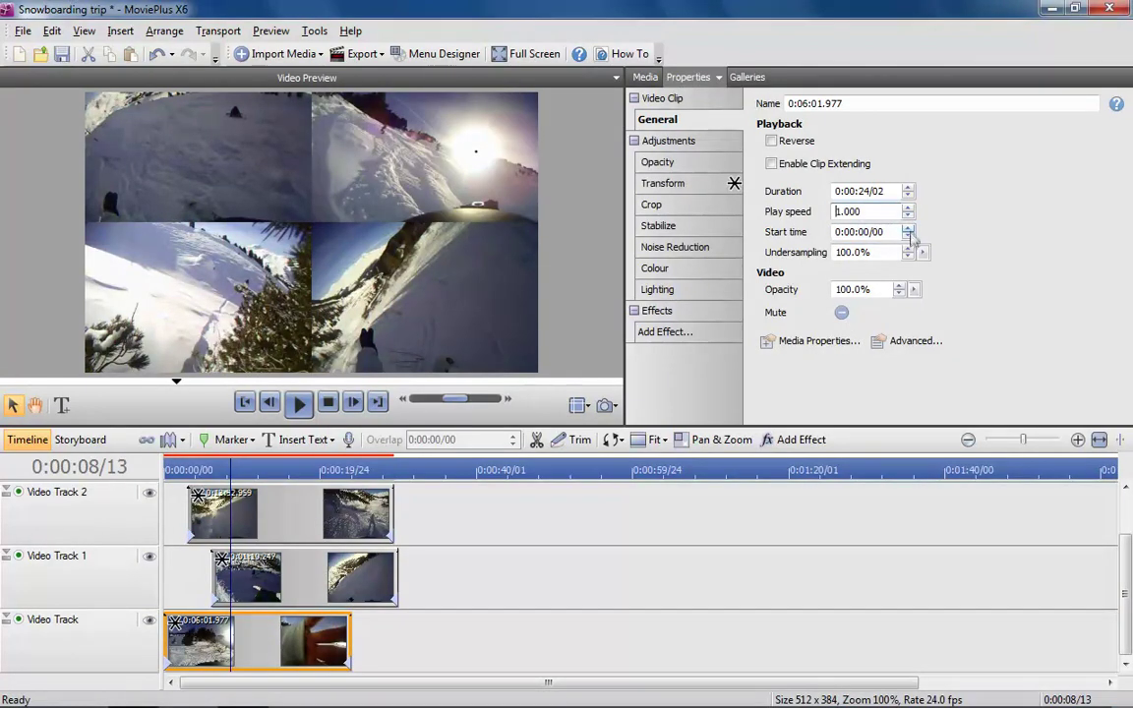
click(909, 228)
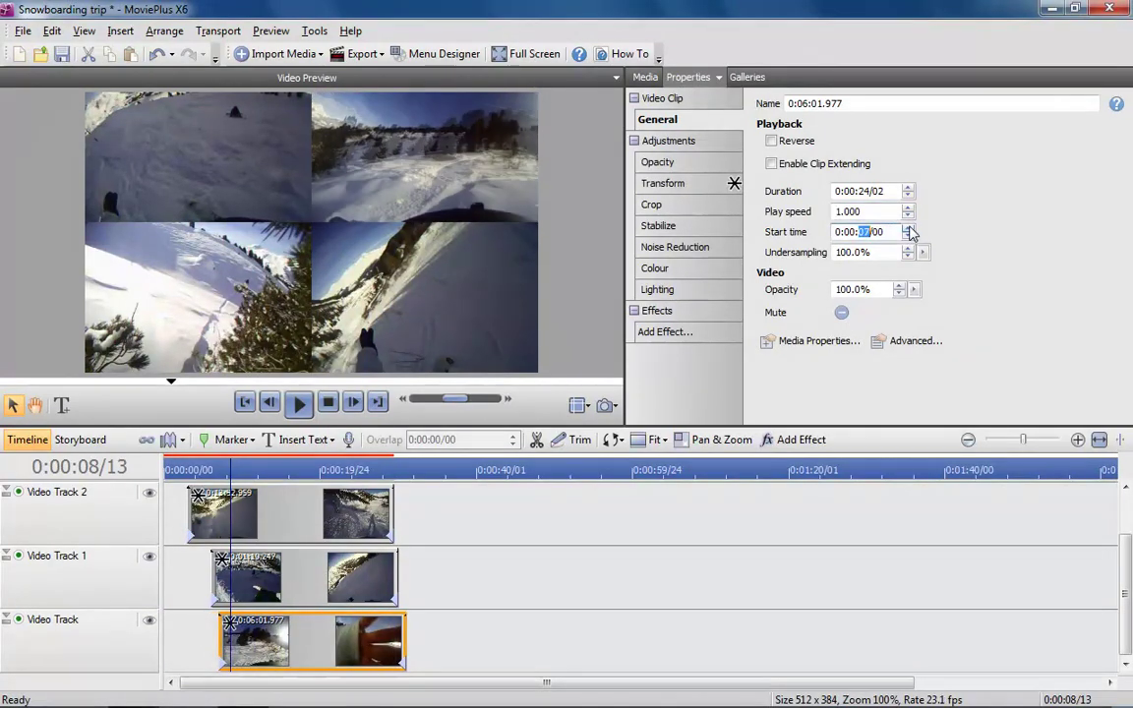
click(909, 228)
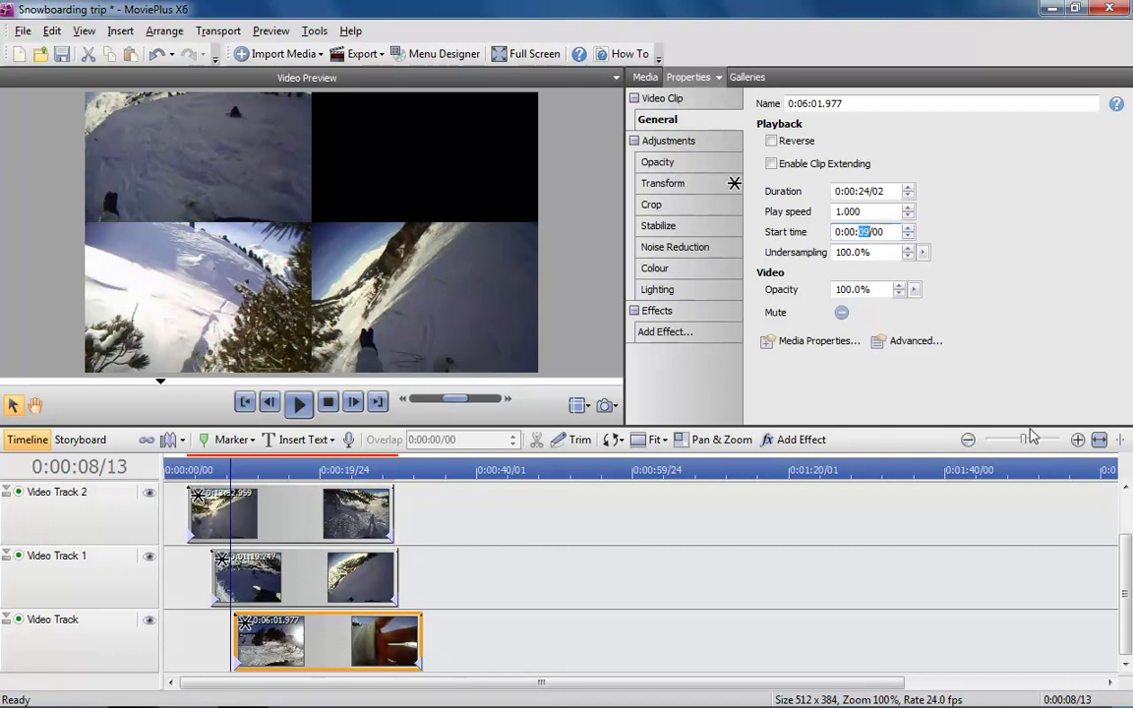
Add a 3D Flip transition to the start of the bottom and Video Track 1 clips
click(754, 81)
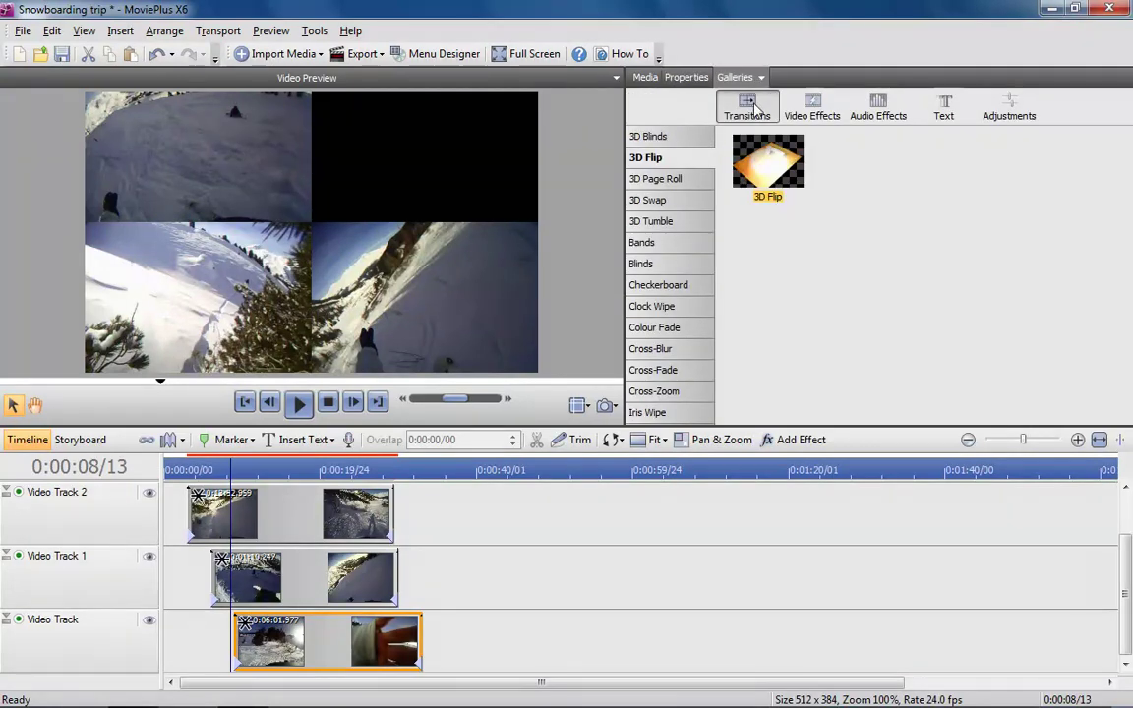
drag(606, 352, 239, 641)
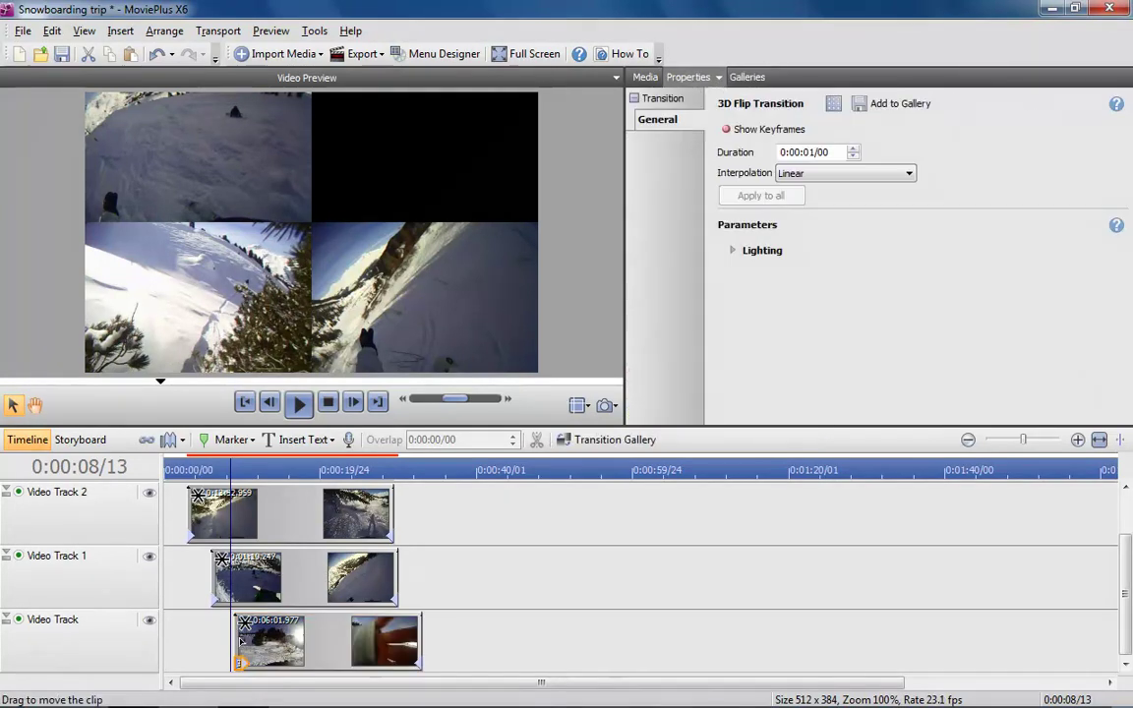
click(280, 578)
click(749, 81)
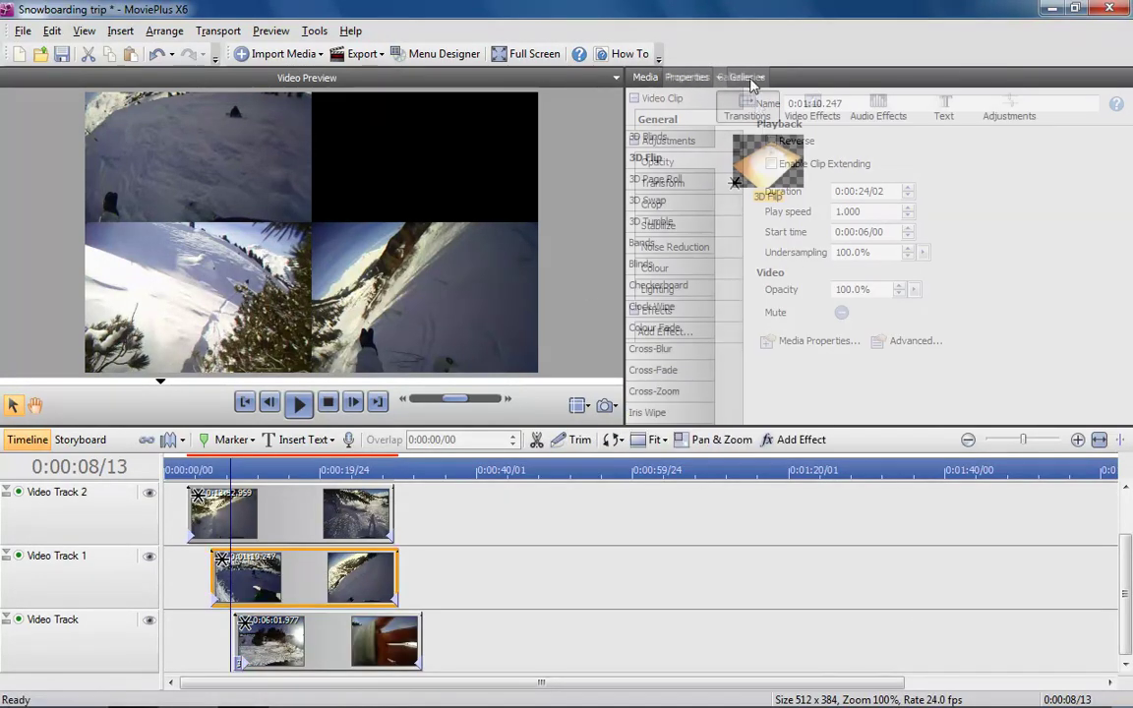
drag(754, 153, 227, 586)
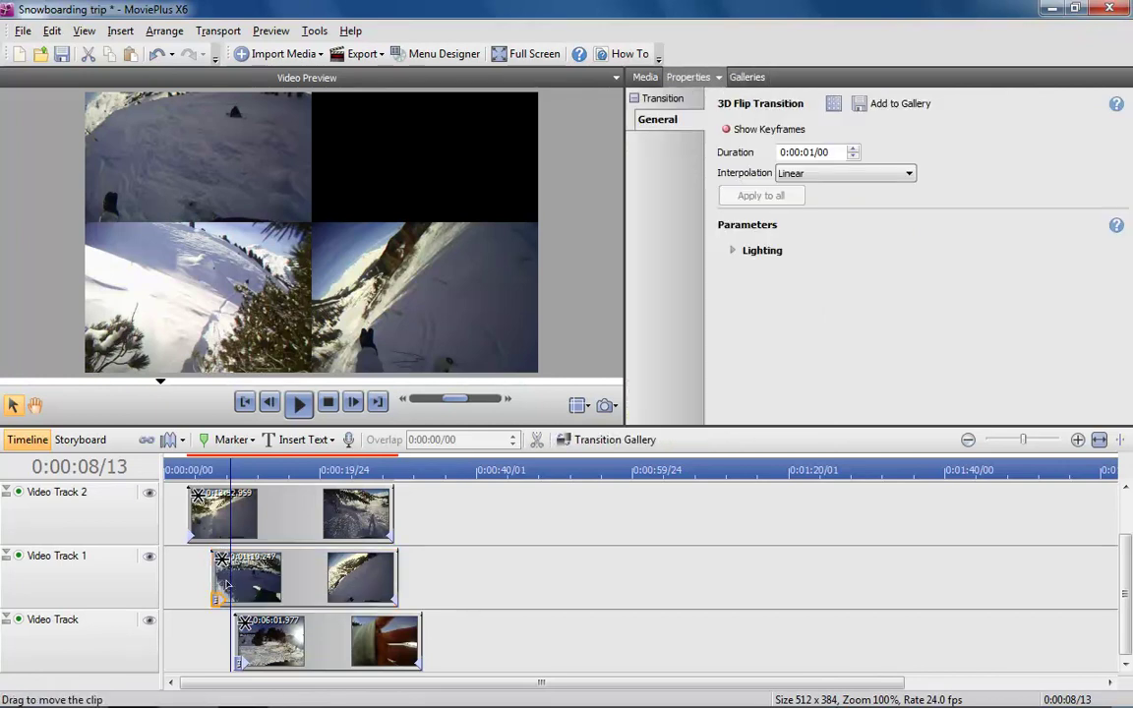
Add a 1-second 3D Flip transition to the start of the Video Track 2 and Video Track 3 clips
click(288, 514)
click(740, 80)
drag(486, 390, 194, 497)
drag(1126, 590, 1126, 551)
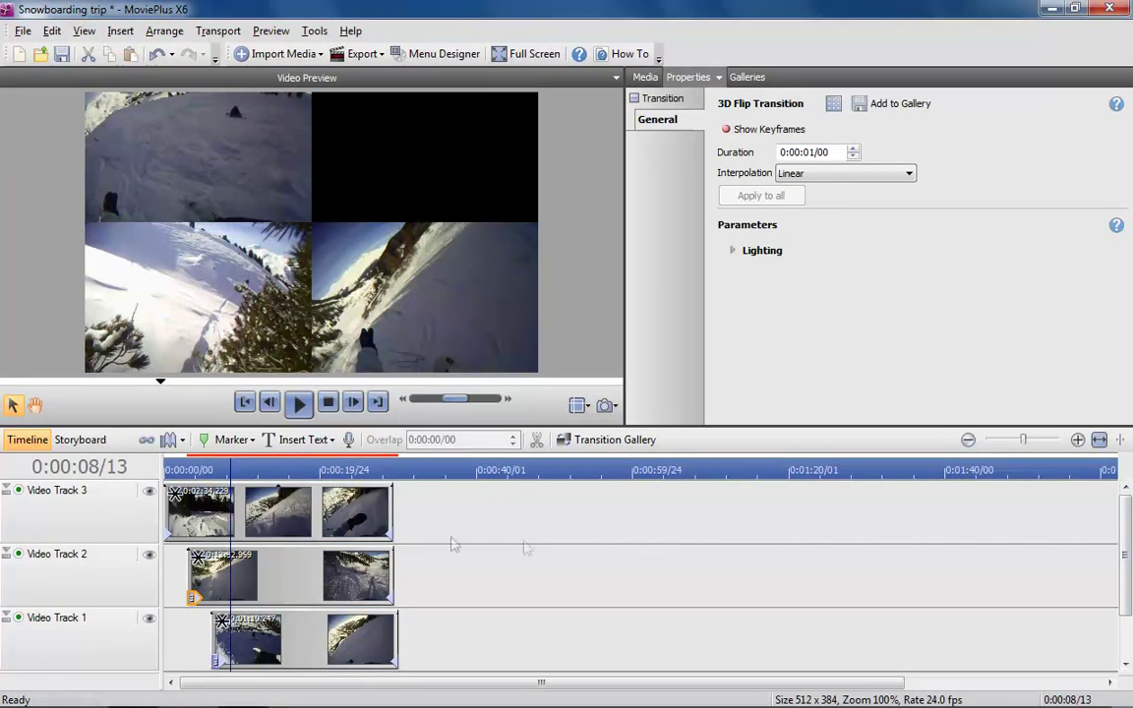
click(286, 511)
click(747, 77)
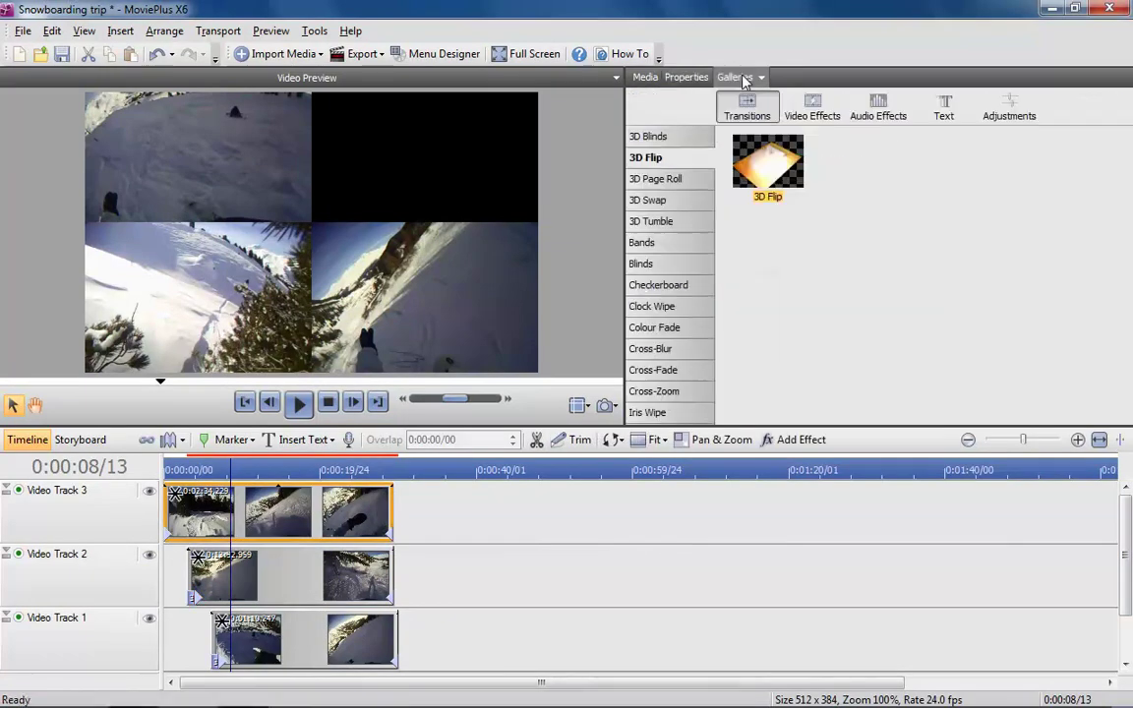
drag(753, 158, 172, 531)
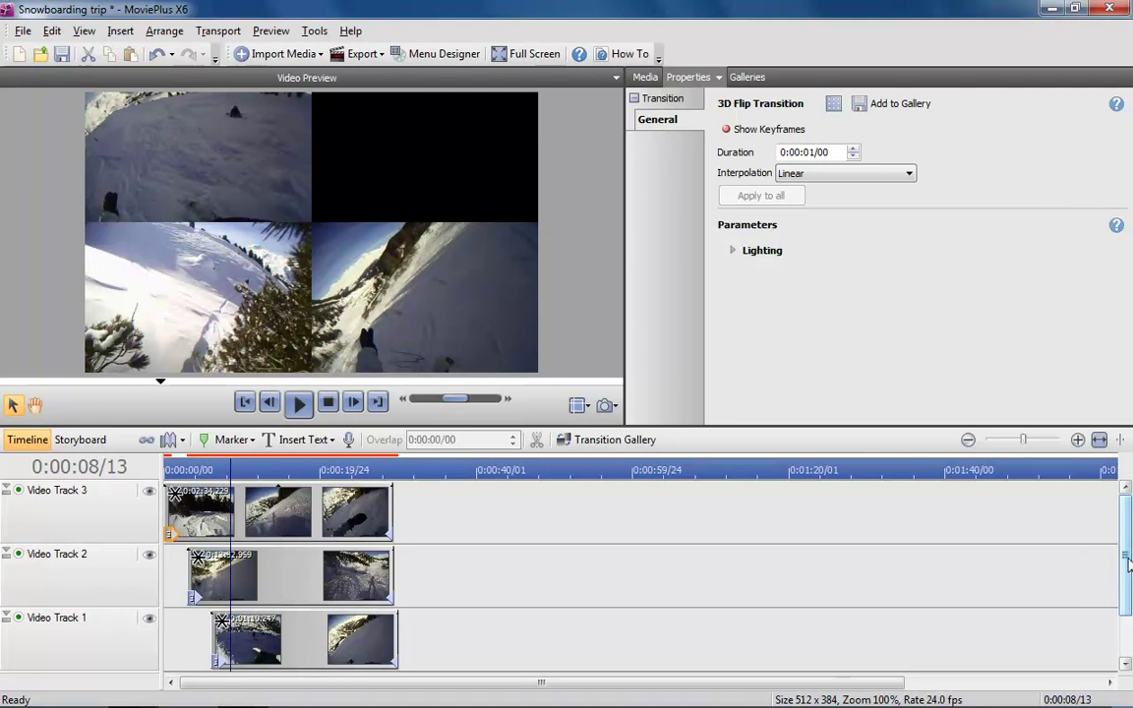
drag(1128, 561, 1129, 610)
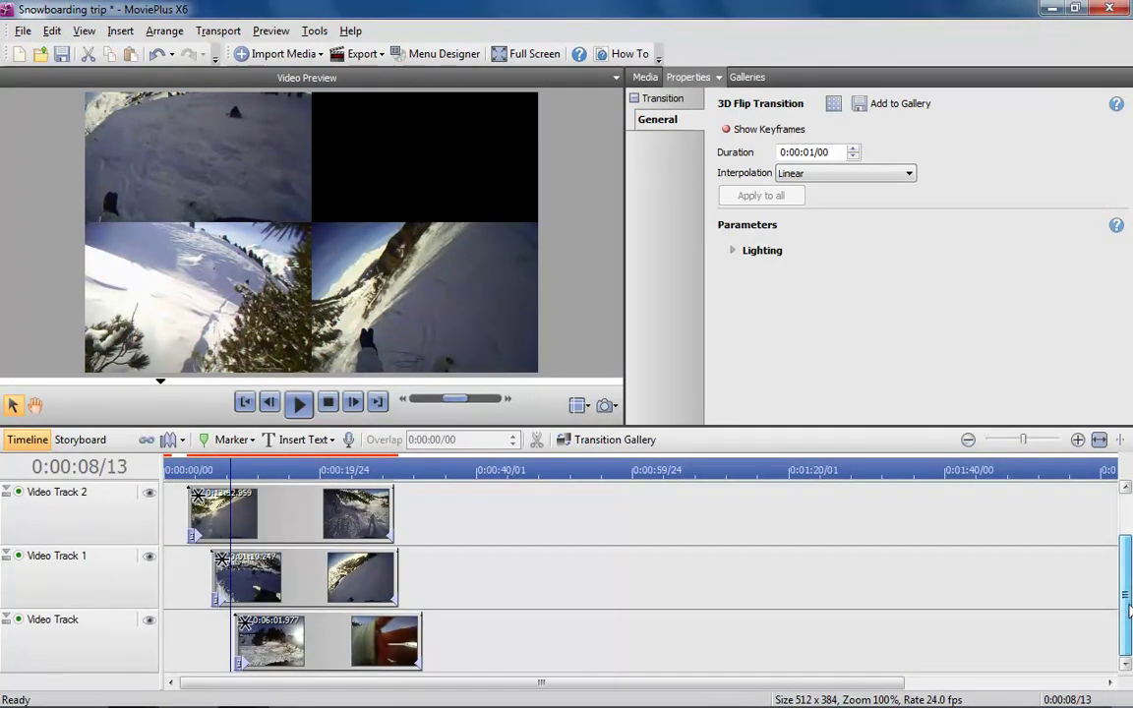
scroll(835, 523, up, 2)
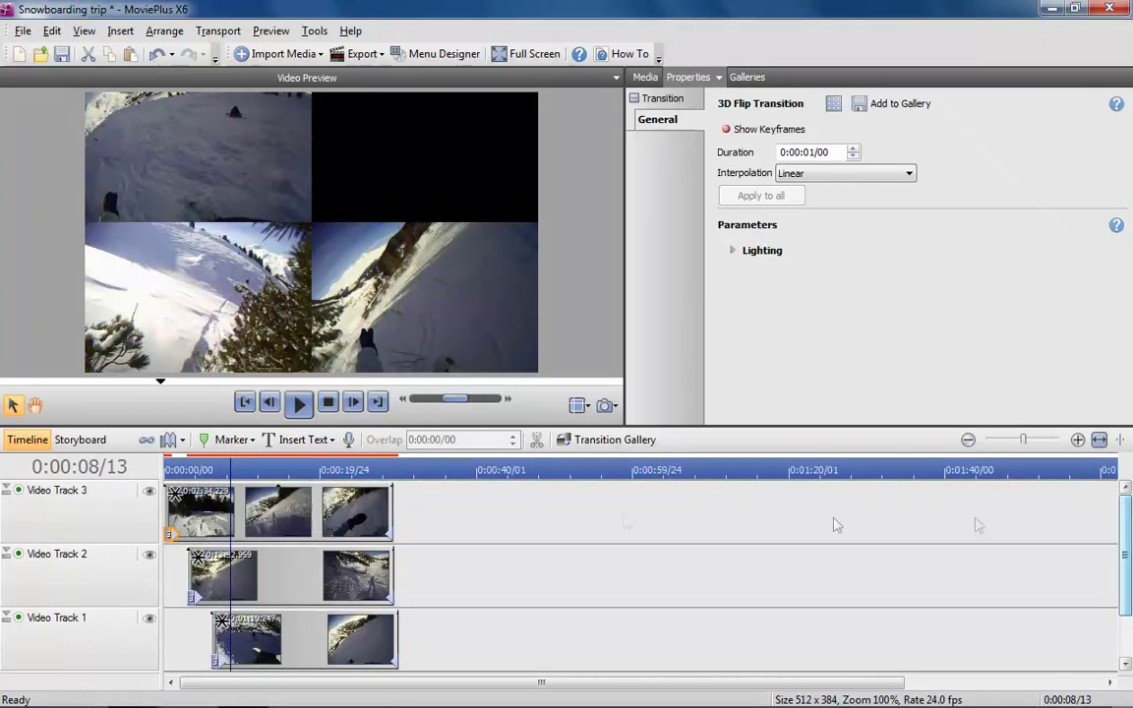
Split the Video Track 2 clip and the 0:01:10.247 clip at 0:00:29/03, where Video Track 3 ends
click(390, 467)
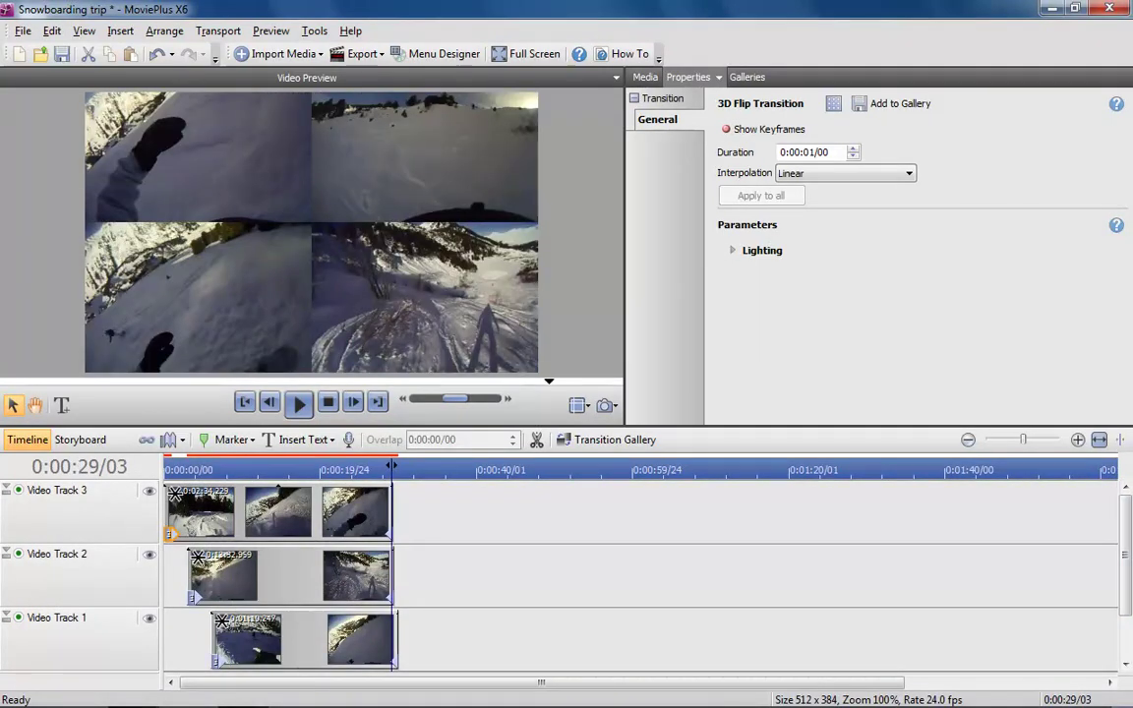
click(364, 576)
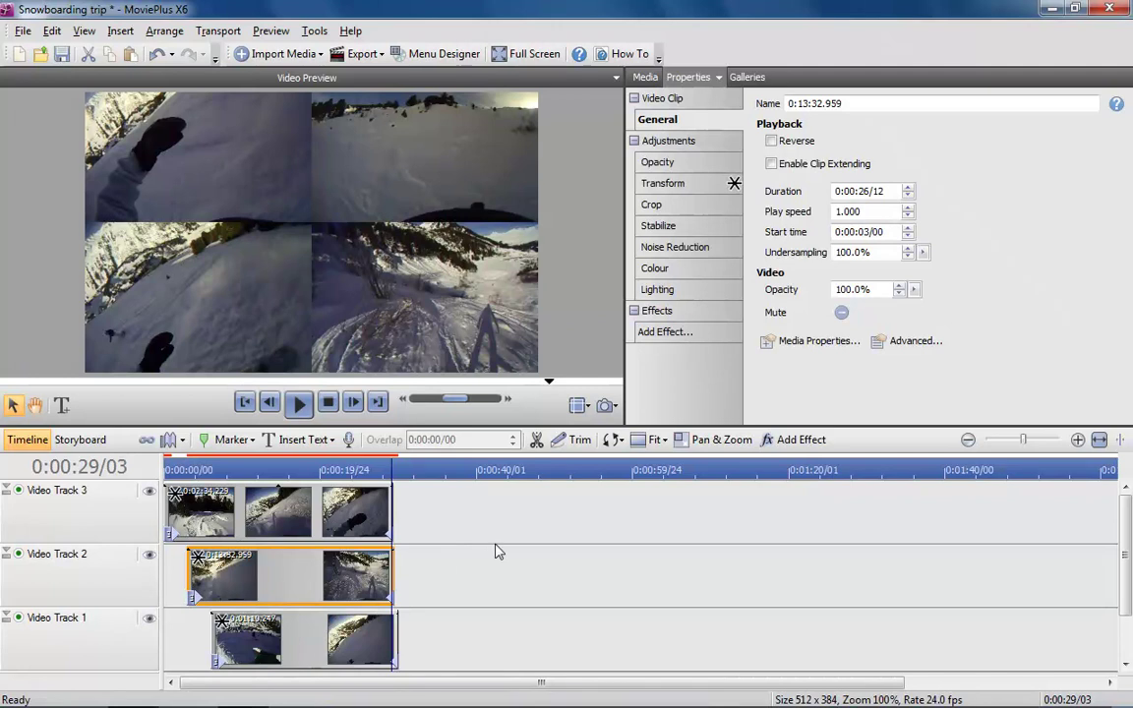
click(536, 439)
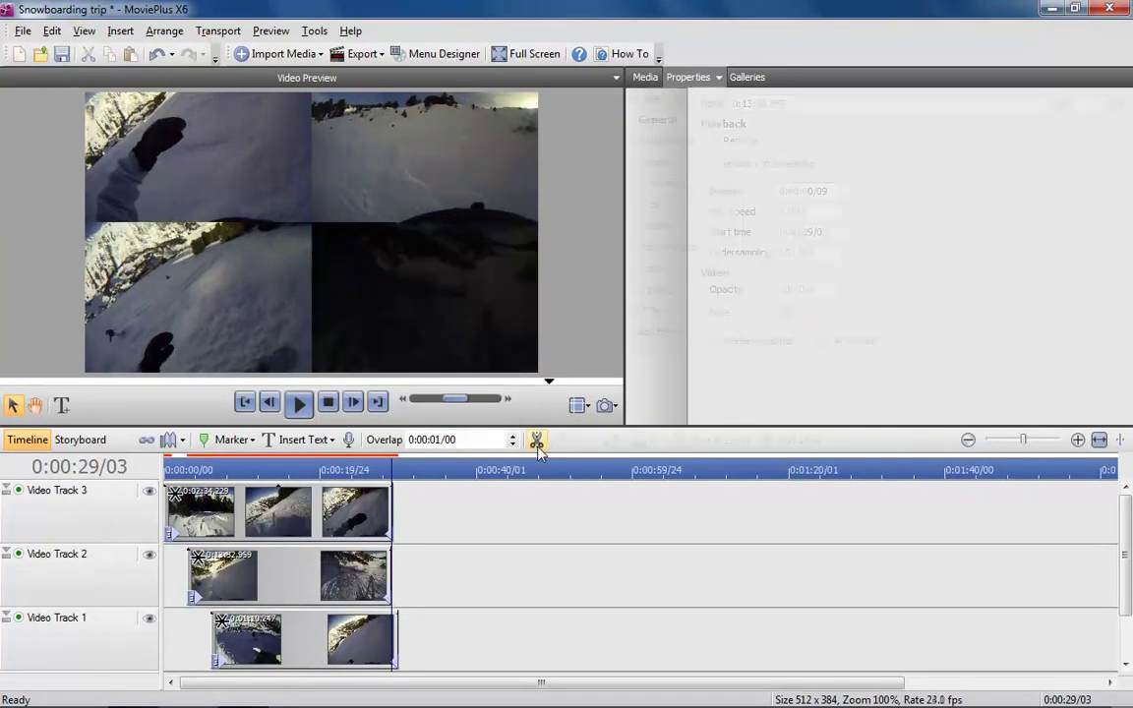
click(389, 638)
click(536, 440)
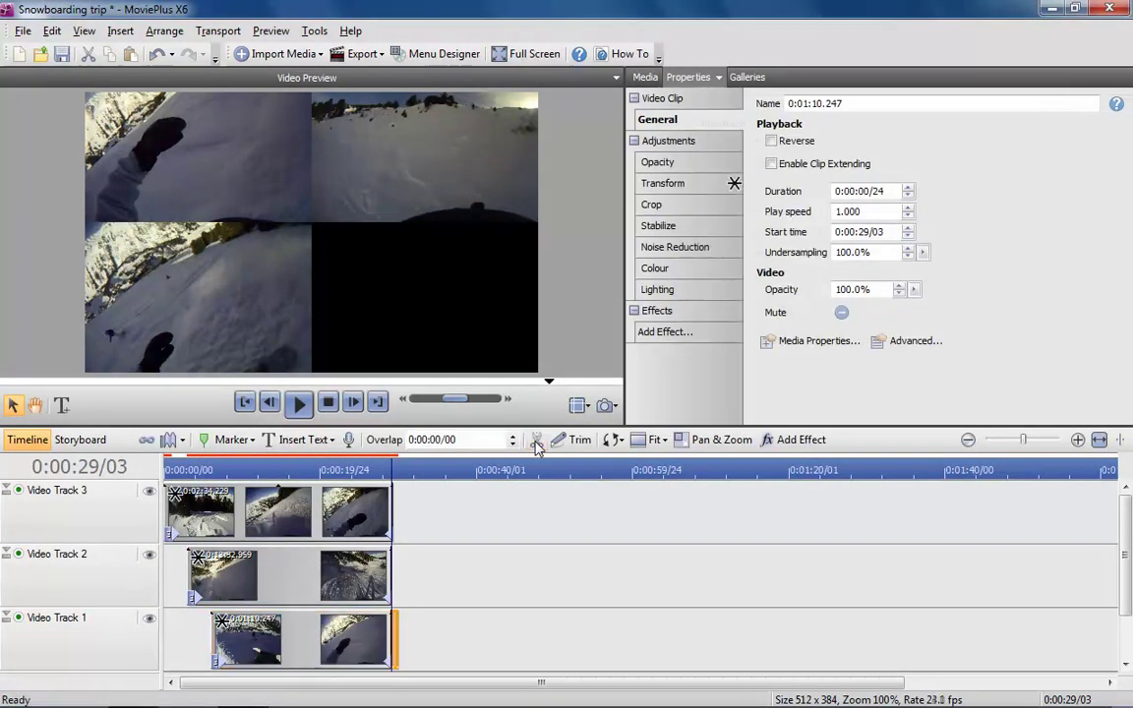